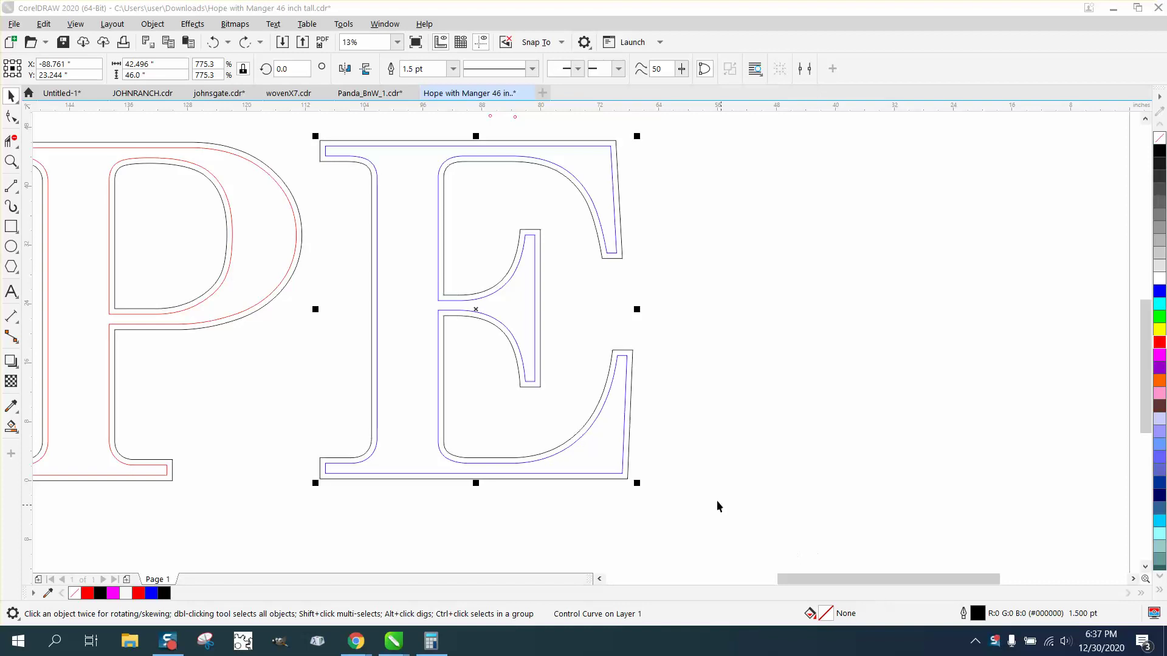
Step: Select all four outlines of the E, check its height, and zoom onto its top edge
click(567, 390)
scroll(562, 389, down, 2)
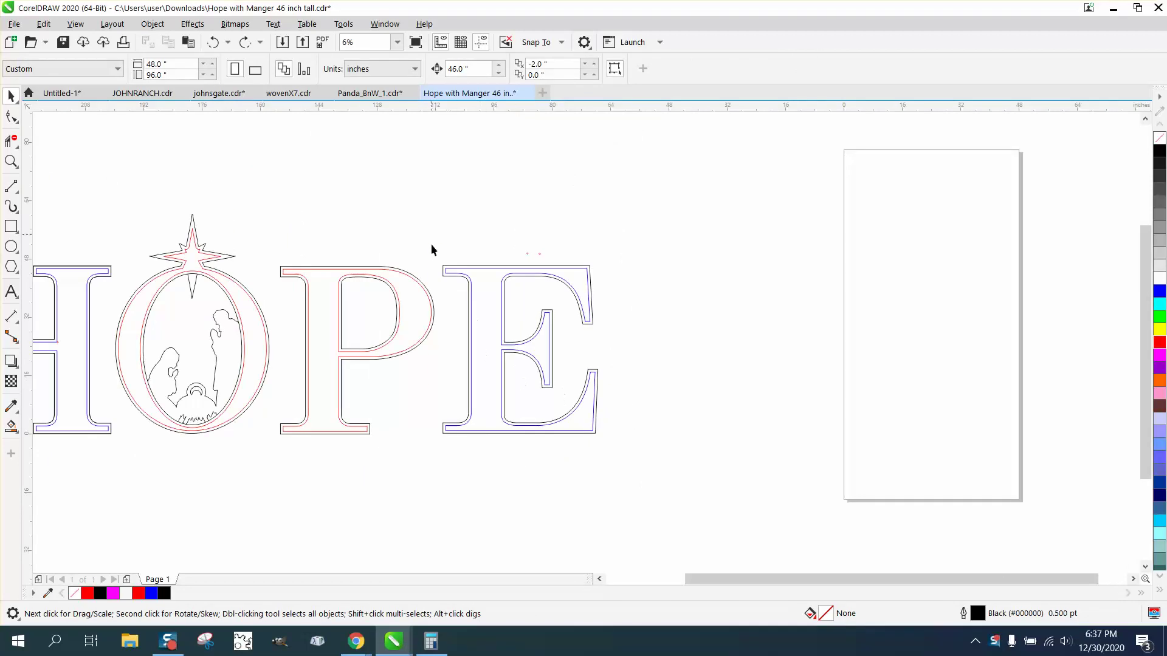
drag(431, 246, 661, 448)
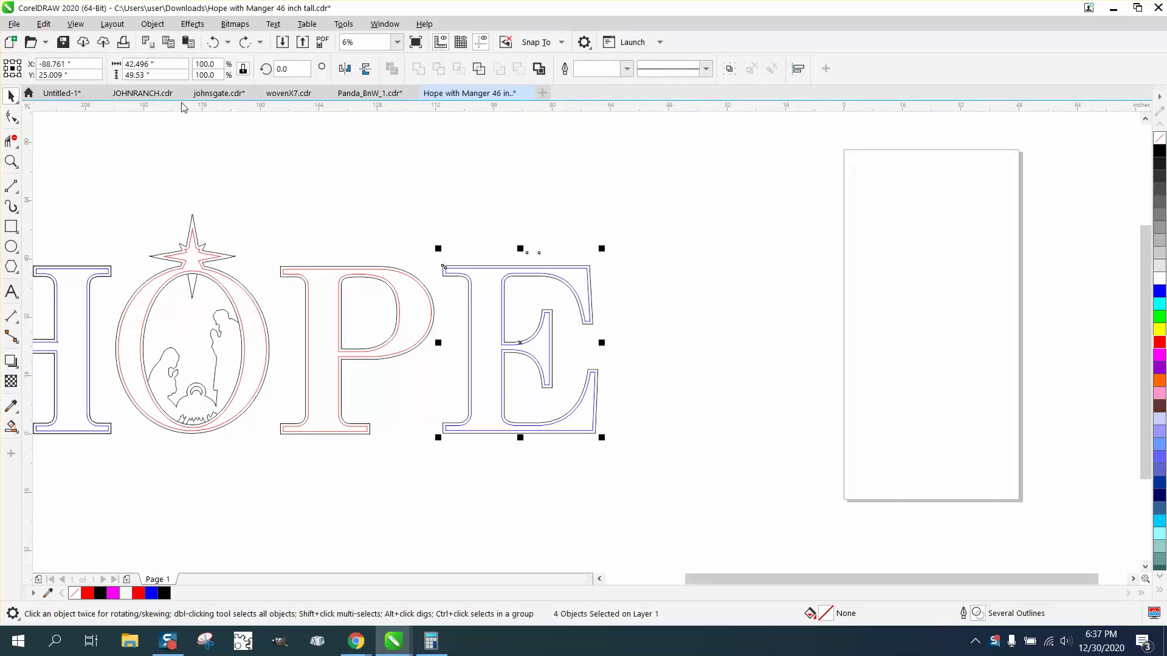
click(160, 76)
click(11, 161)
drag(508, 248, 606, 272)
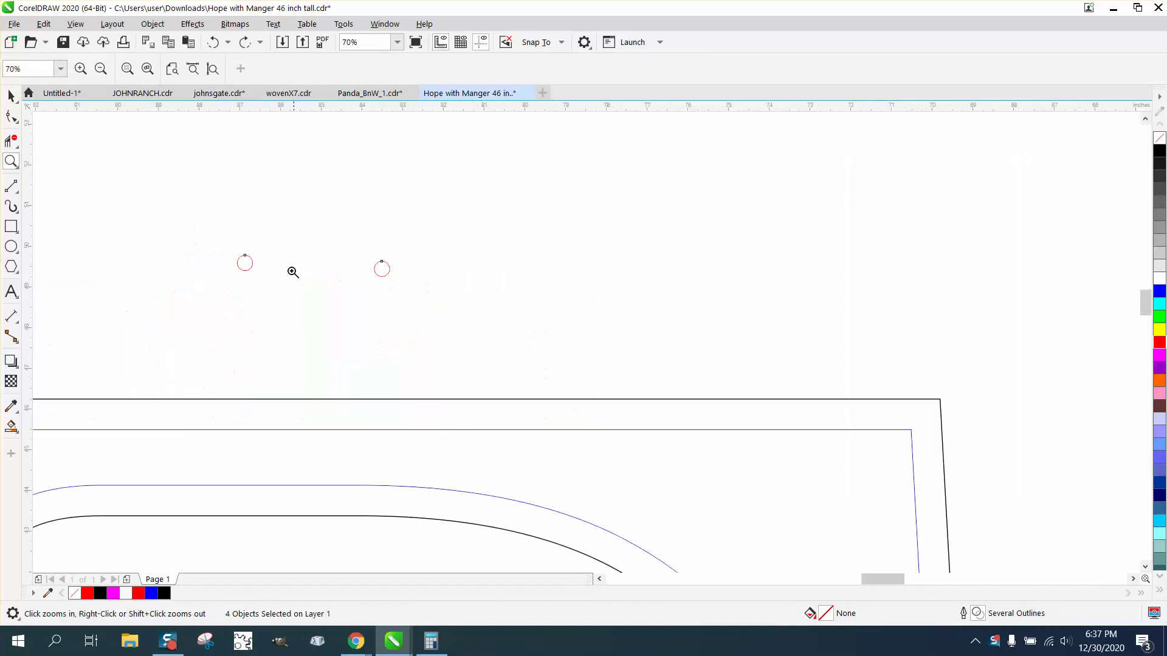
Step: Drag the two small red circles farther apart above the E's top edge, then select the black contour
click(11, 95)
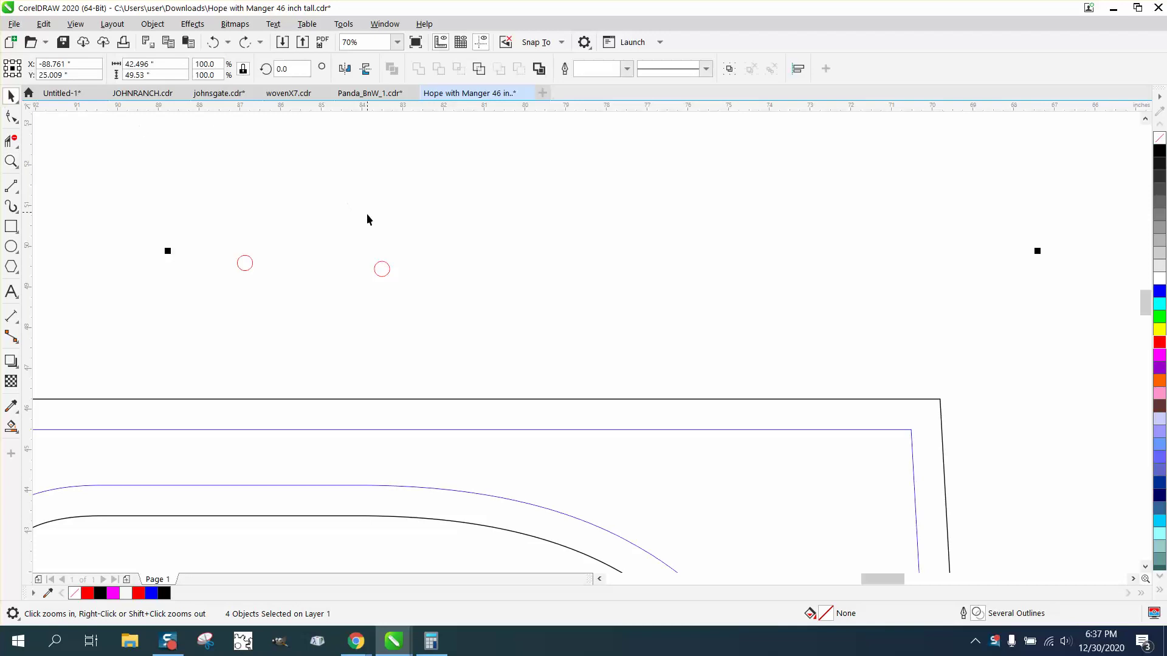
click(381, 262)
click(385, 271)
click(384, 270)
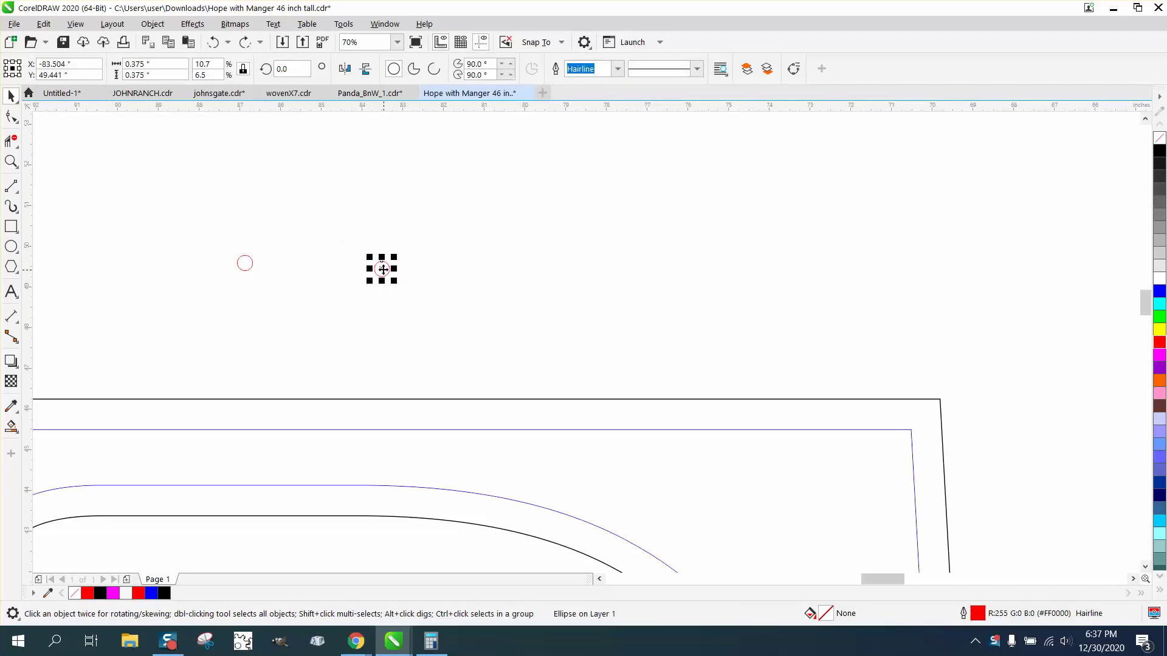
drag(384, 270, 477, 197)
drag(248, 261, 396, 198)
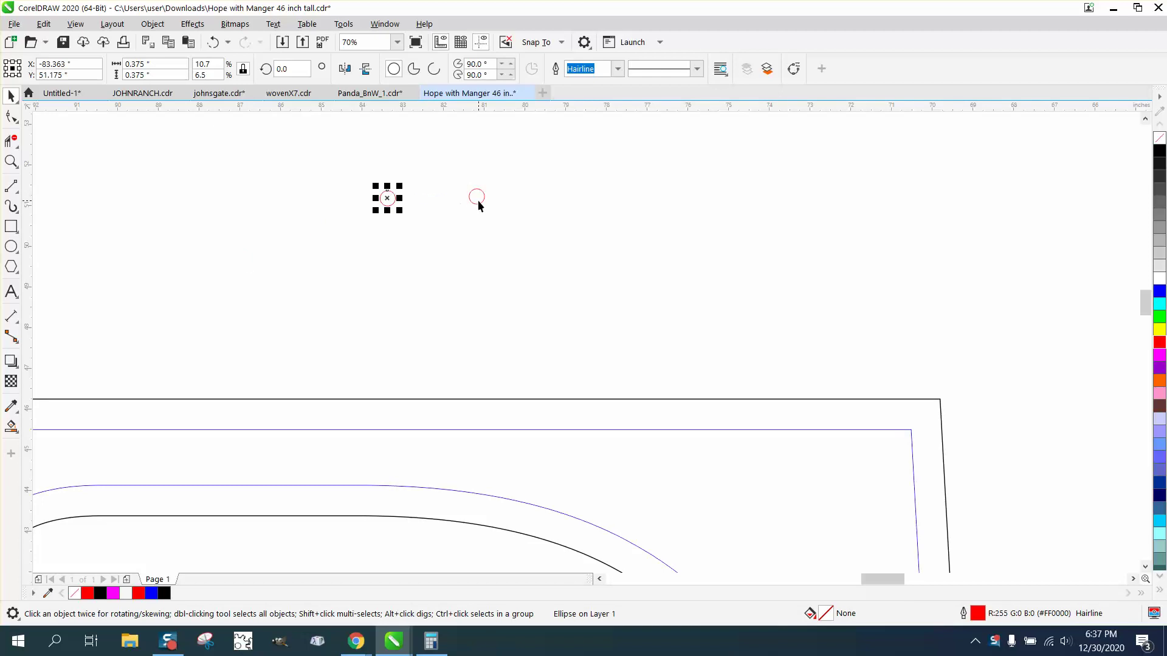
drag(477, 206, 835, 207)
scroll(429, 243, down, 2)
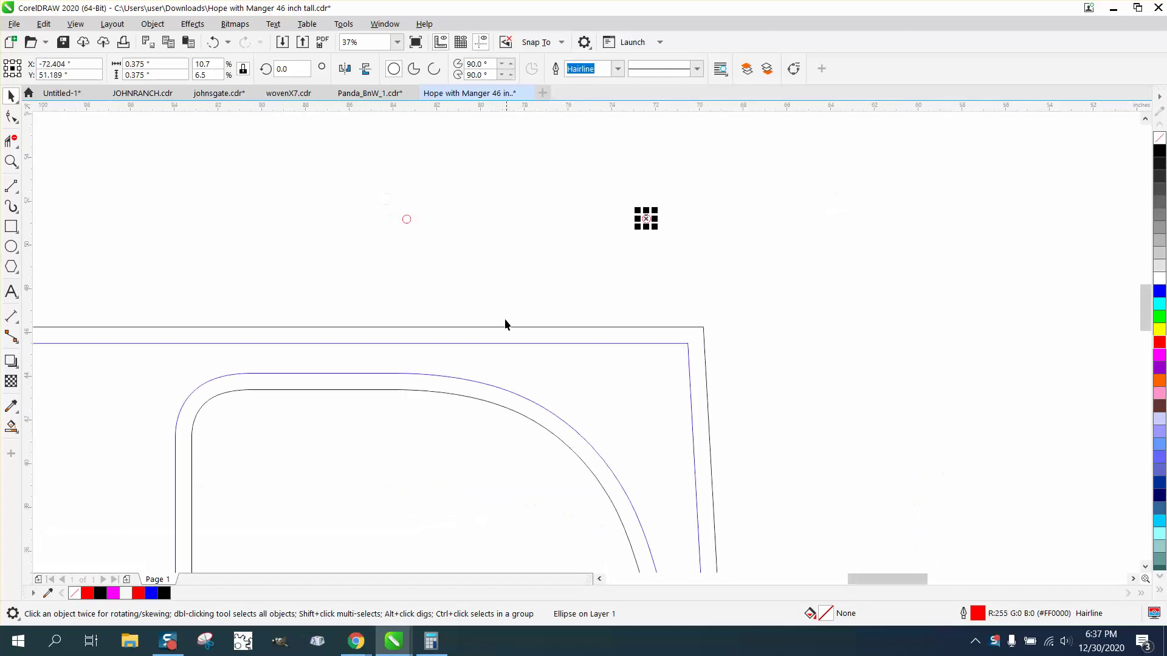
click(503, 328)
Step: Nudge the black E contour 46 inches right and show its properties: 37 nodes, 334.97 in length
scroll(432, 289, down, 4)
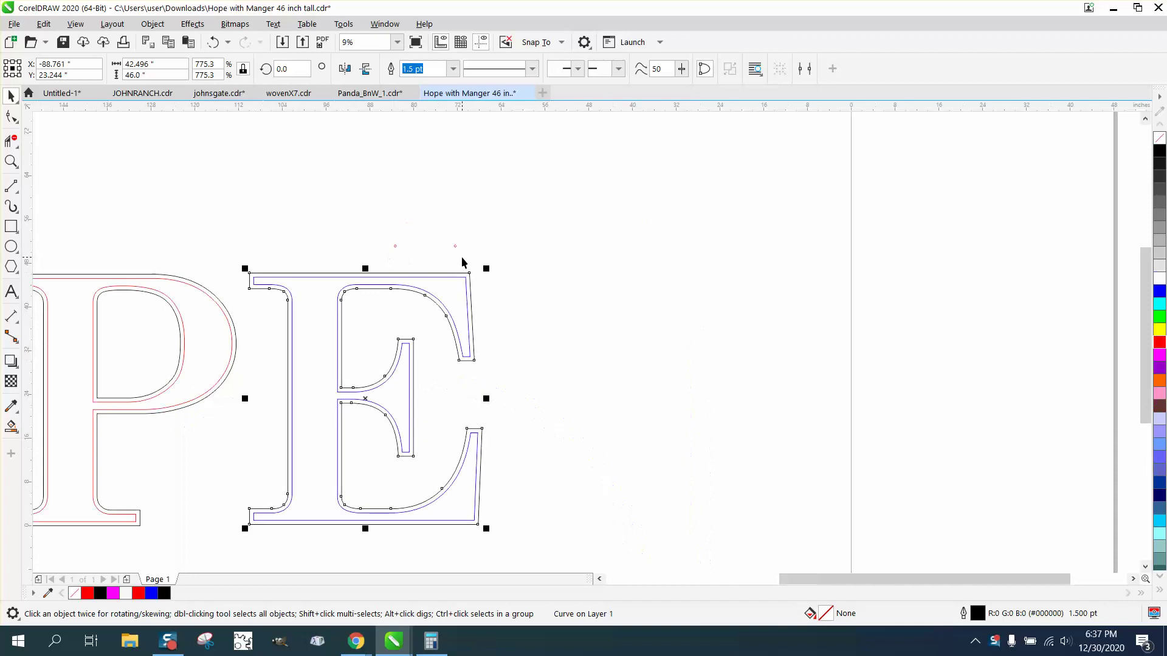
key(Right)
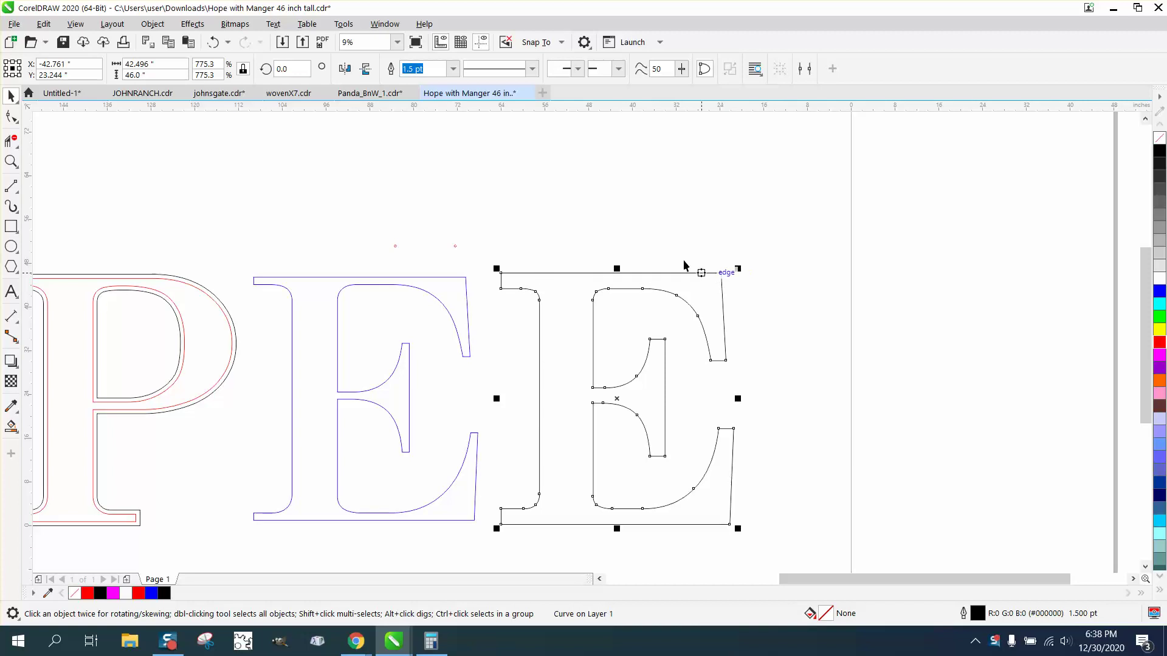
click(384, 27)
mouse_move(401, 211)
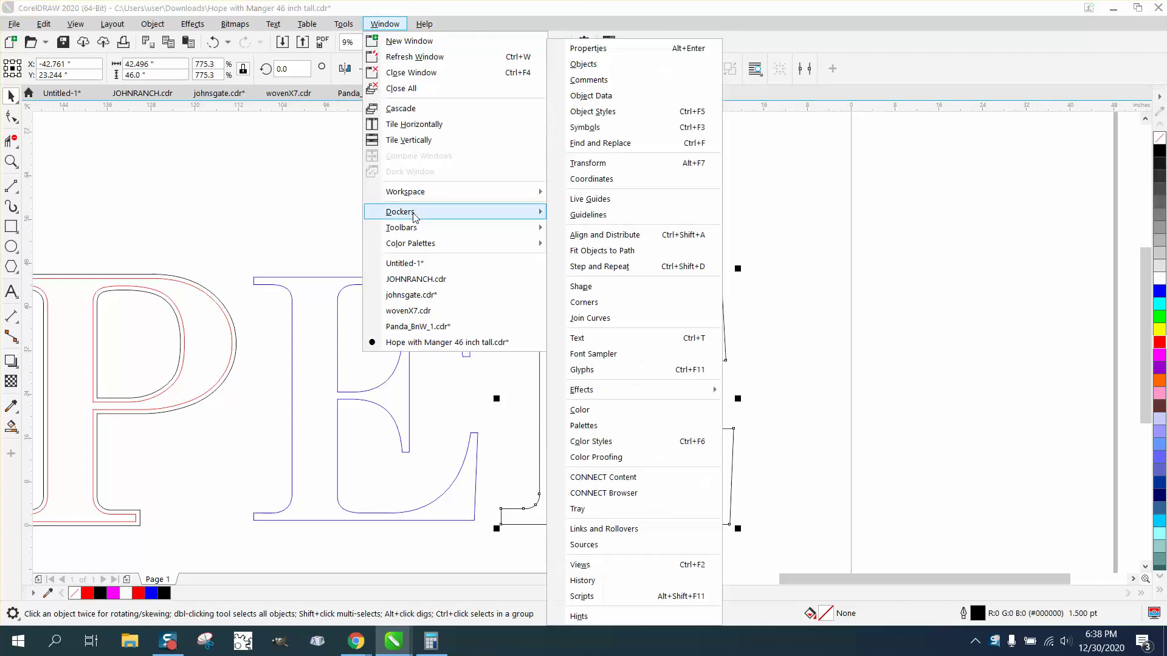
click(612, 51)
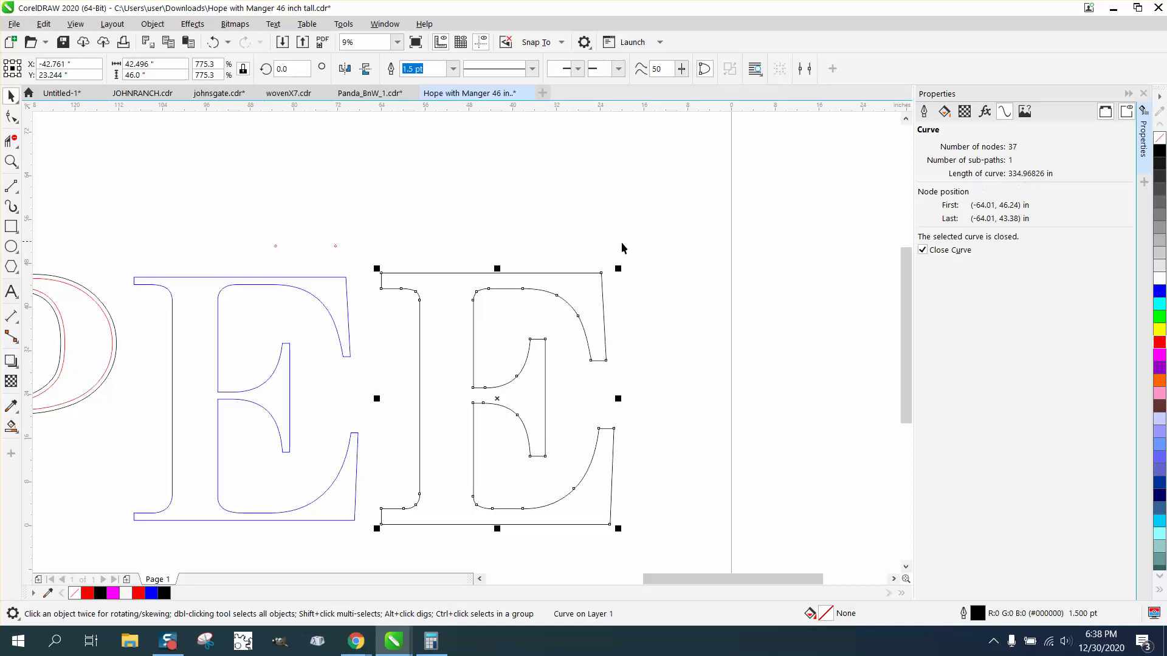
Step: Marquee-select the two red circles and drag them right above the separated black E
drag(307, 149, 419, 258)
drag(190, 183, 415, 255)
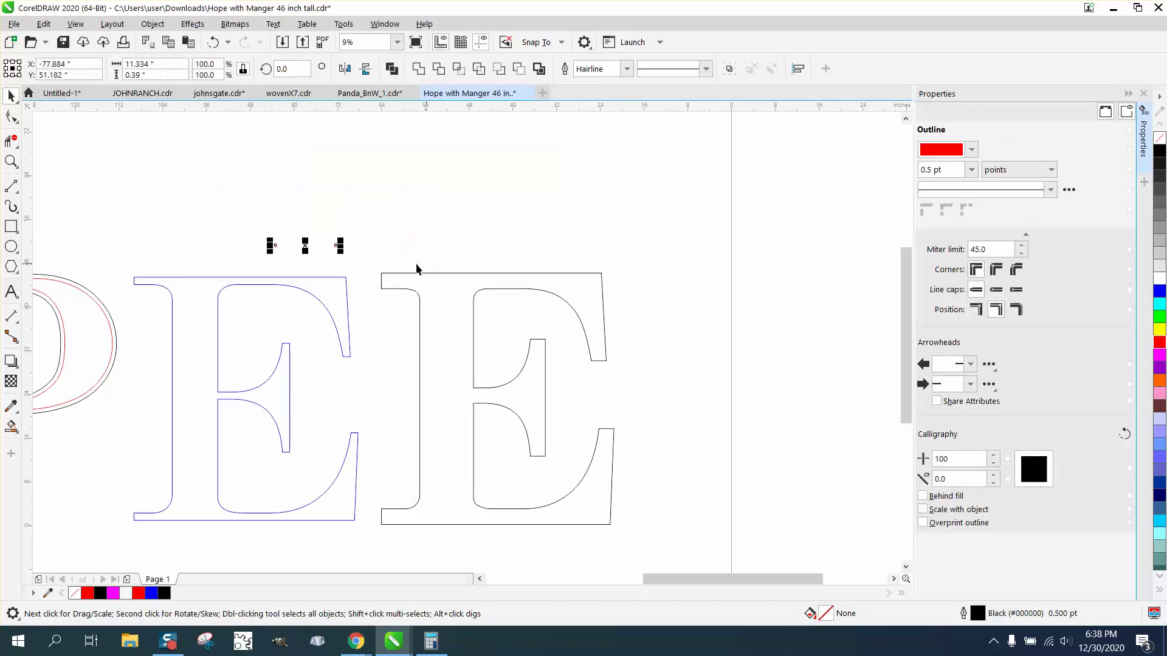
drag(324, 252, 671, 243)
click(523, 241)
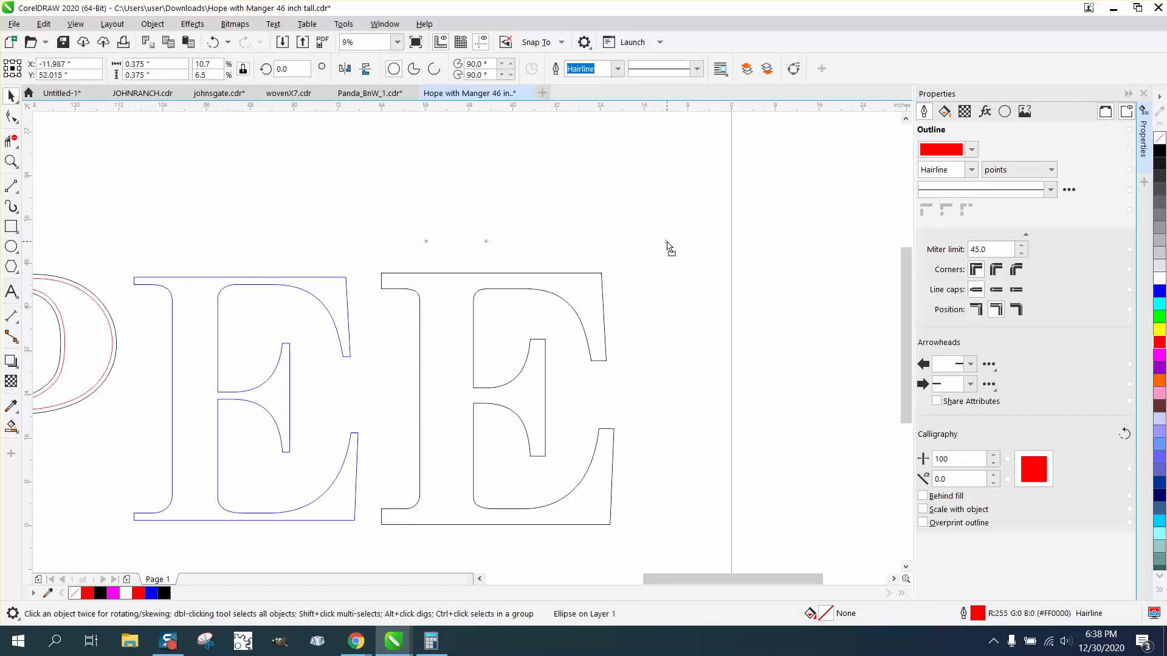
Step: Select the shifted black E and view its node count and curve length in Properties
key(ctrl+a)
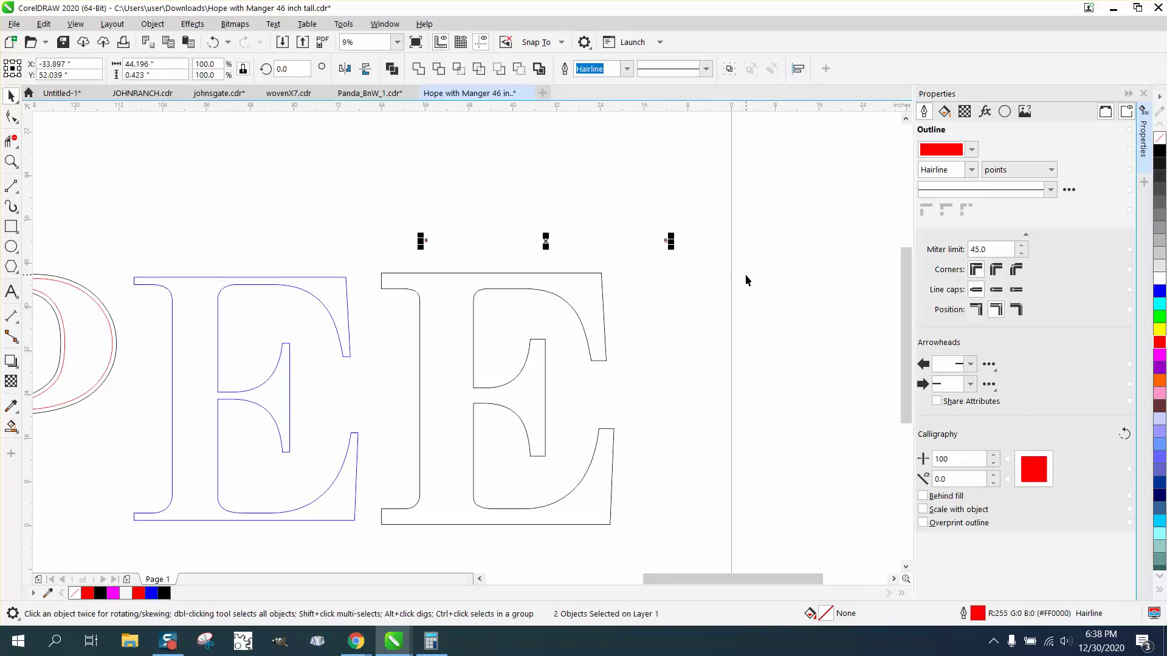
scroll(745, 275, down, 4)
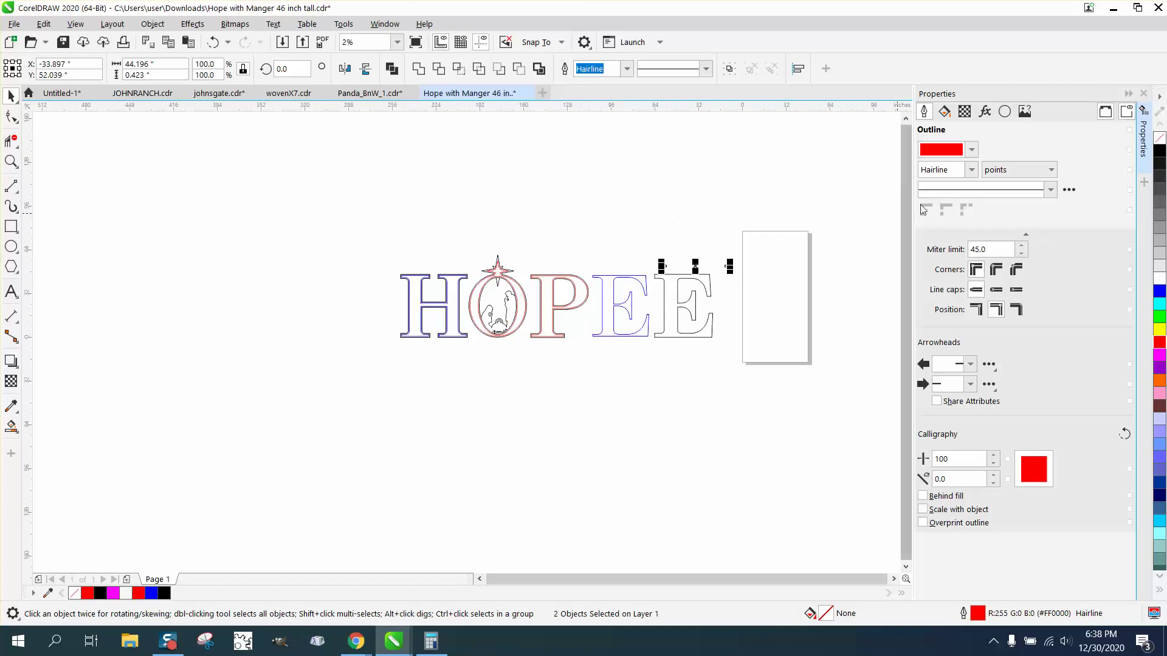
click(709, 288)
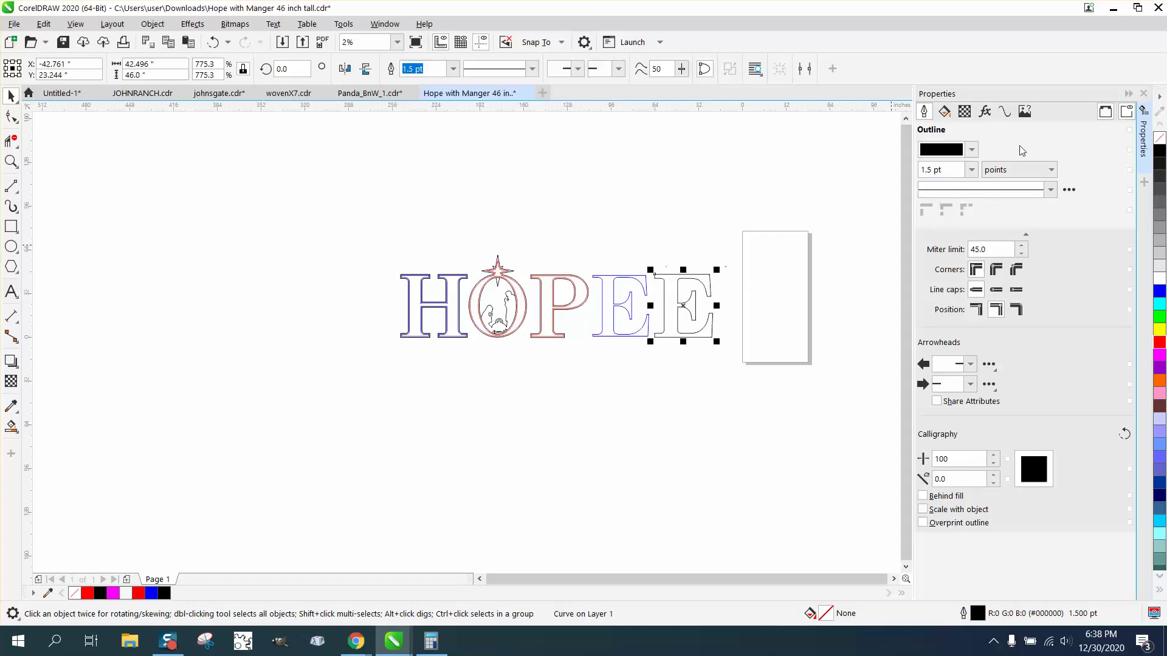
click(1005, 112)
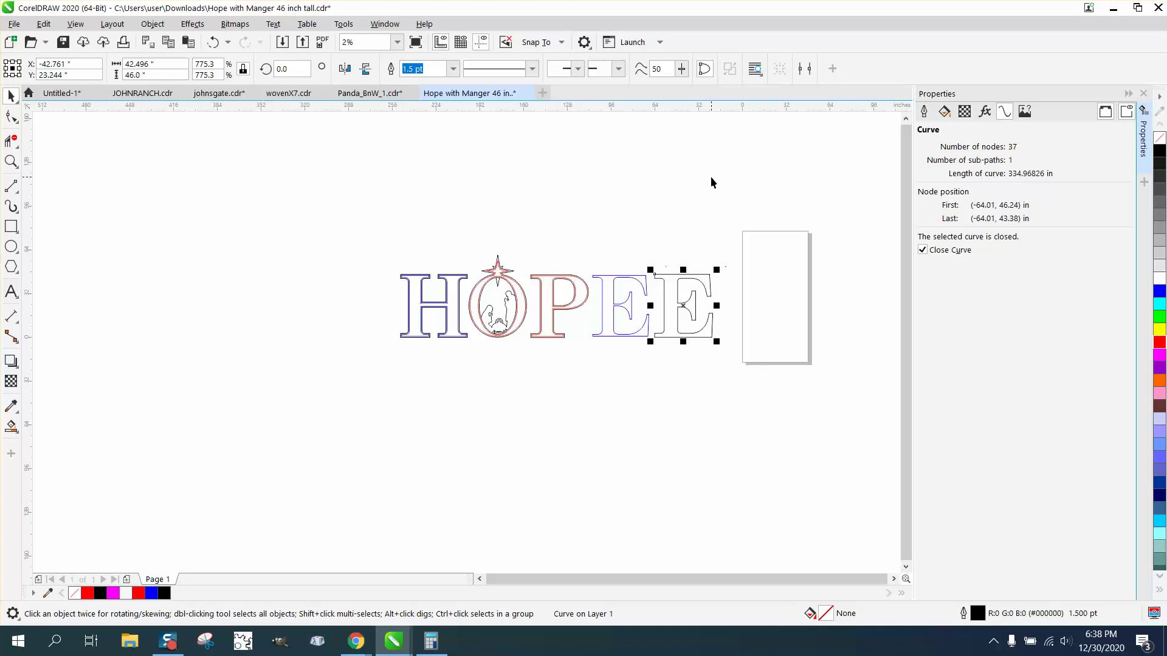
key(alt+Tab)
text(335)
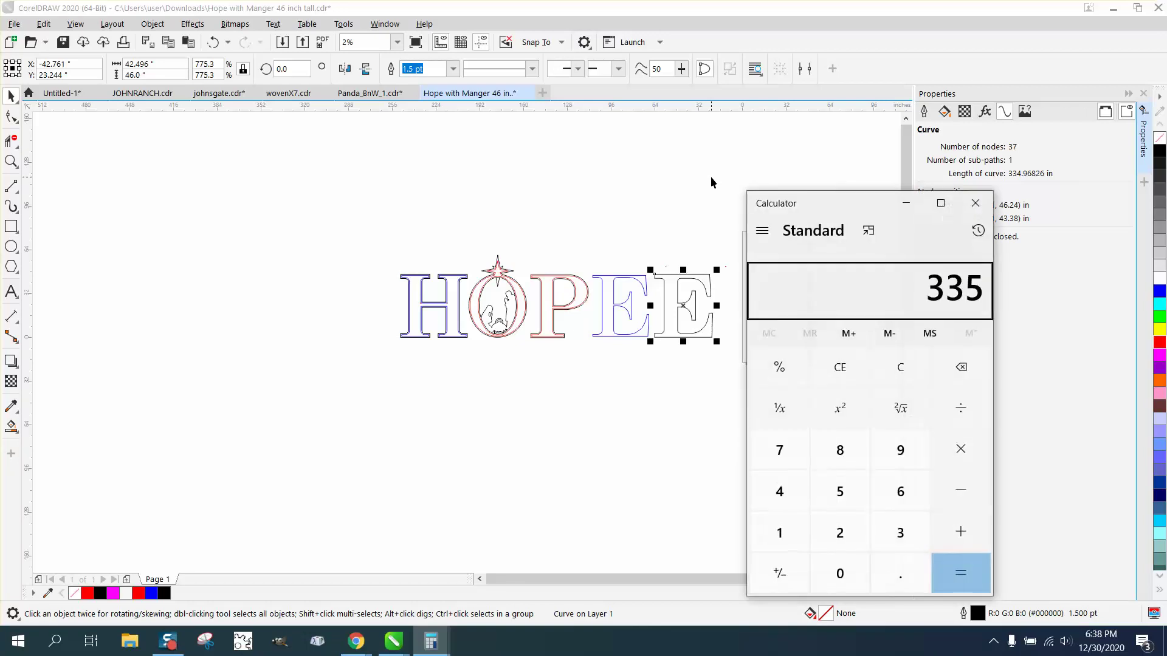
key(slash)
text(2)
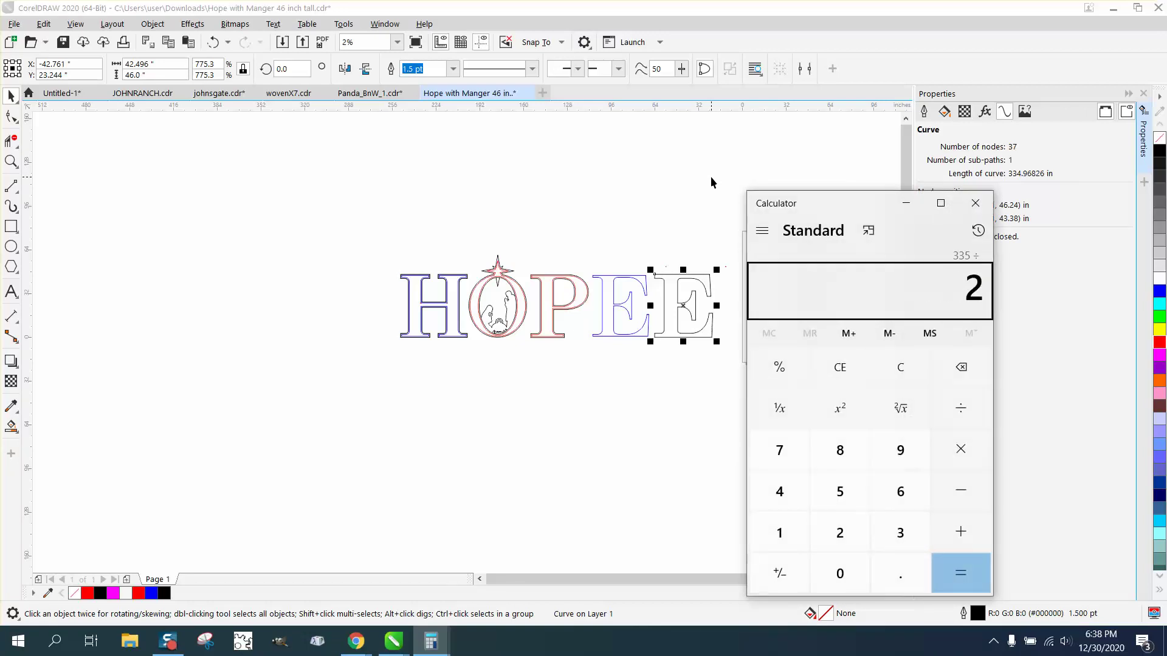
key(Return)
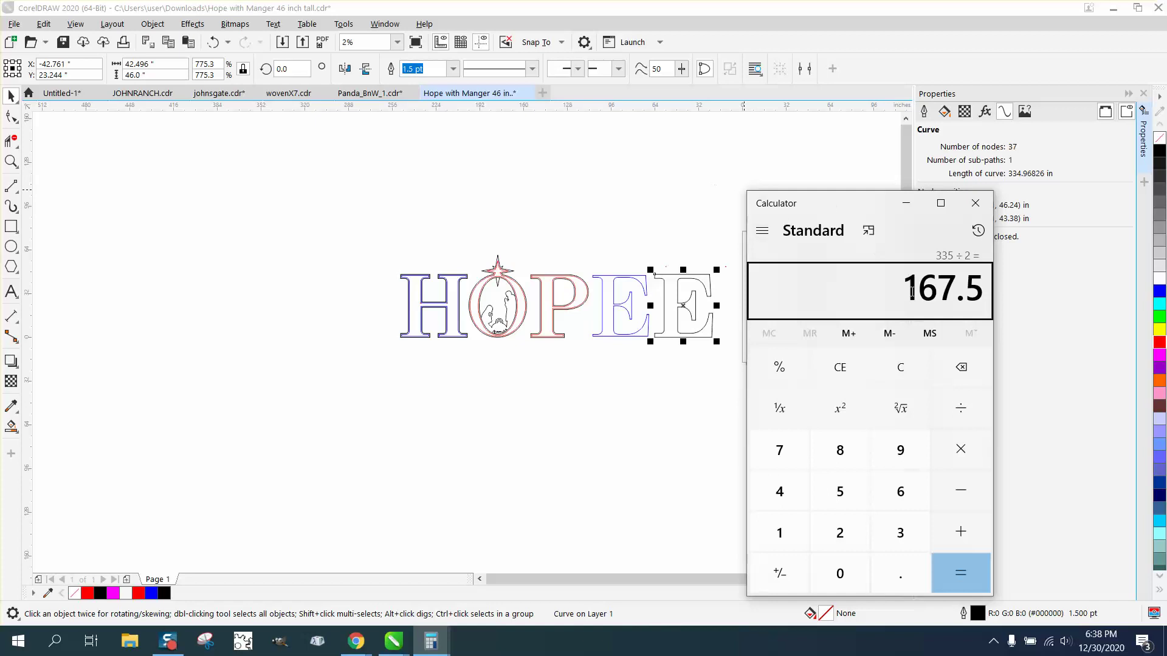
click(976, 206)
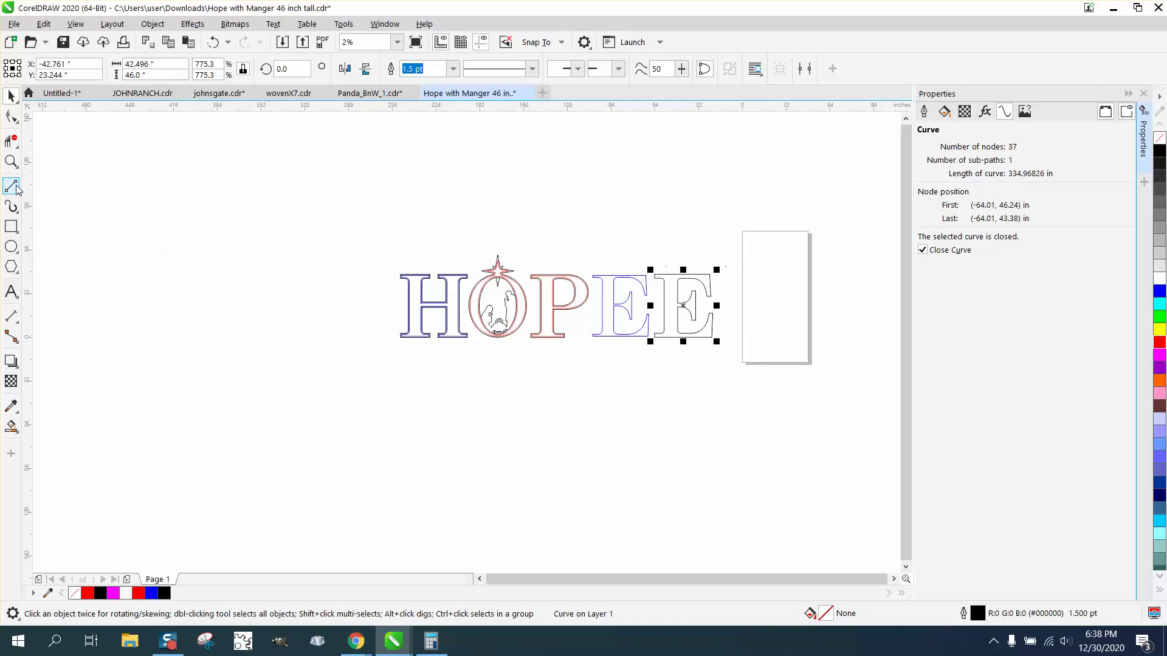
Step: Blend the two red circles with 166 steps in the Blend docker
click(11, 161)
drag(631, 242, 748, 293)
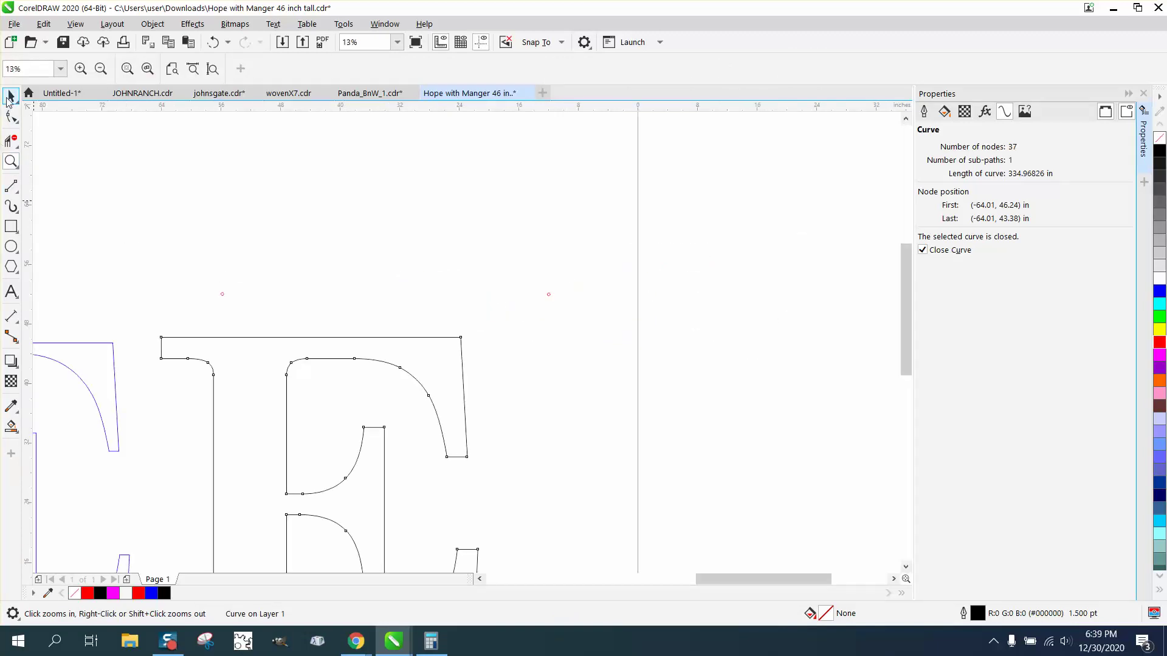
click(11, 95)
drag(588, 337, 588, 337)
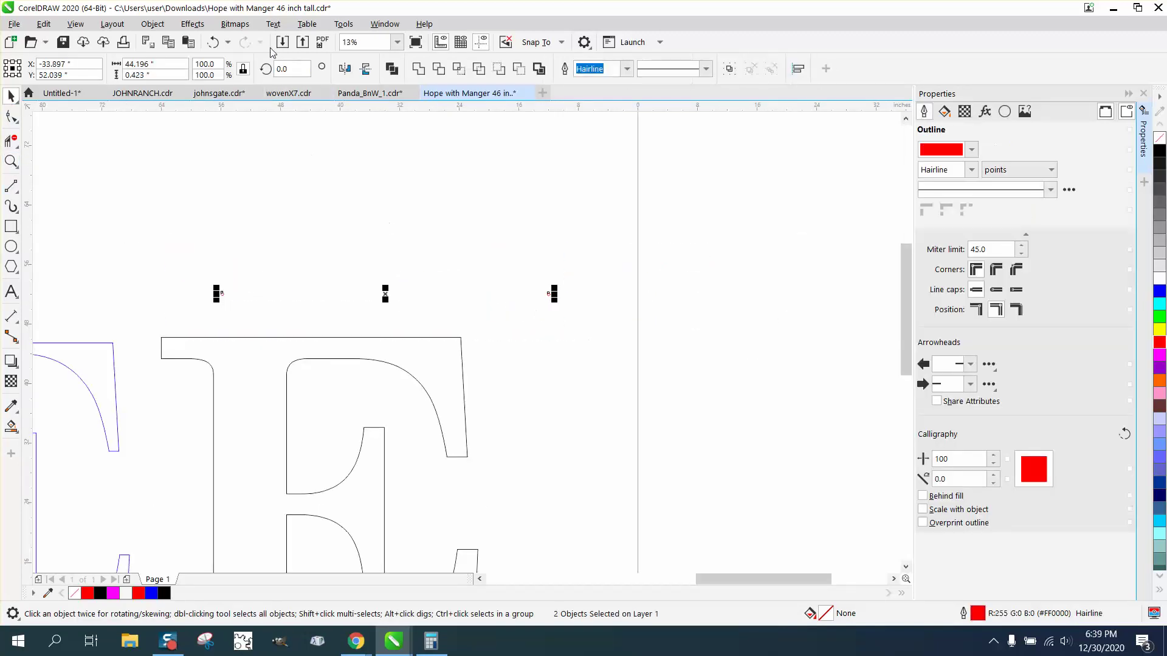
click(193, 24)
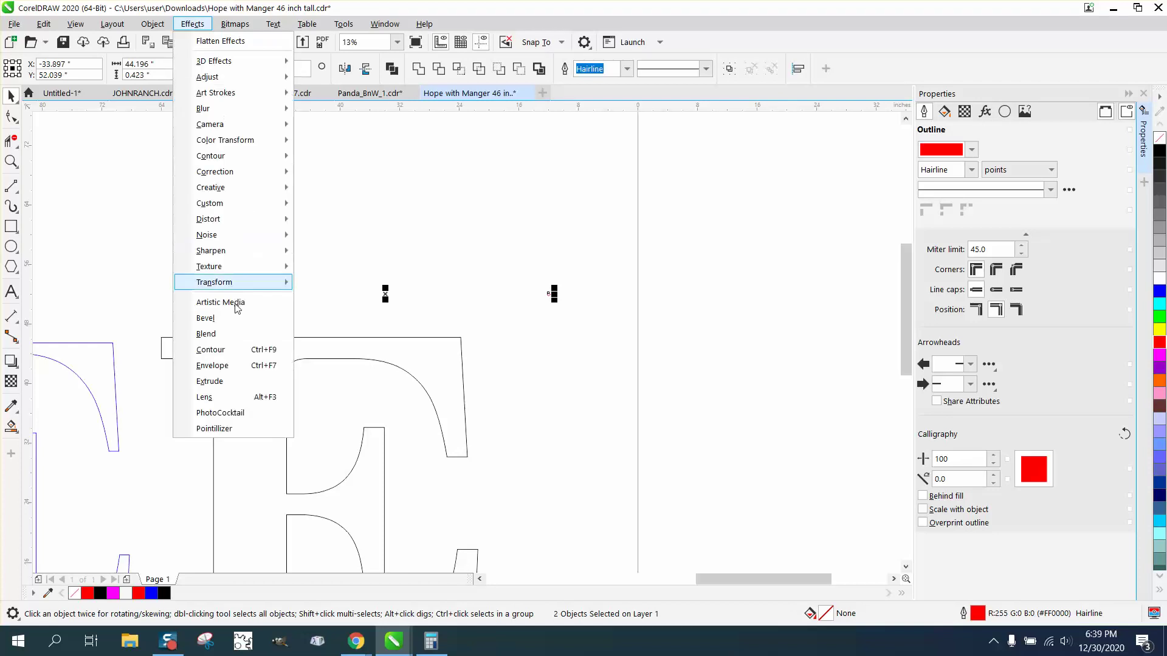
click(225, 331)
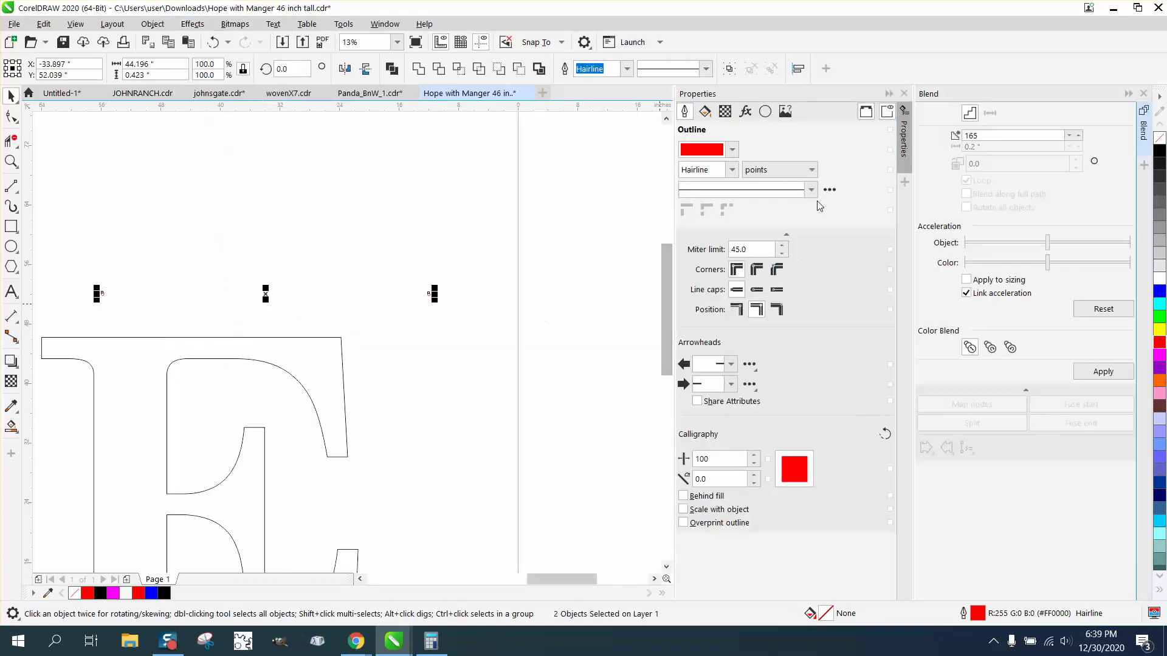
click(904, 94)
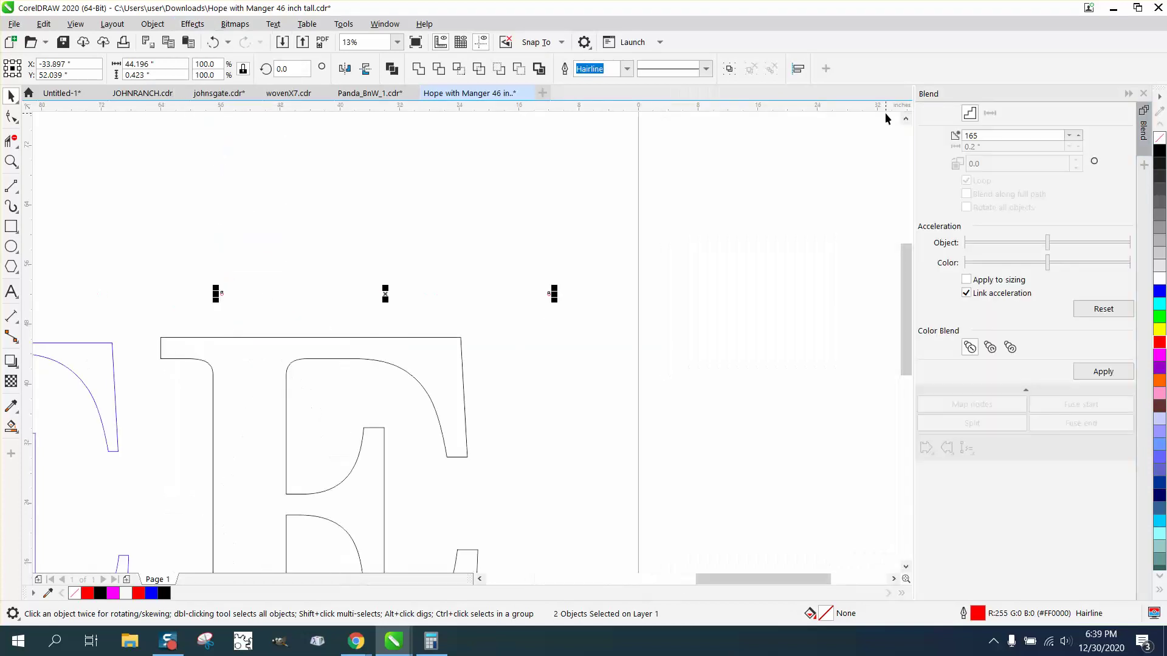
drag(978, 135, 971, 137)
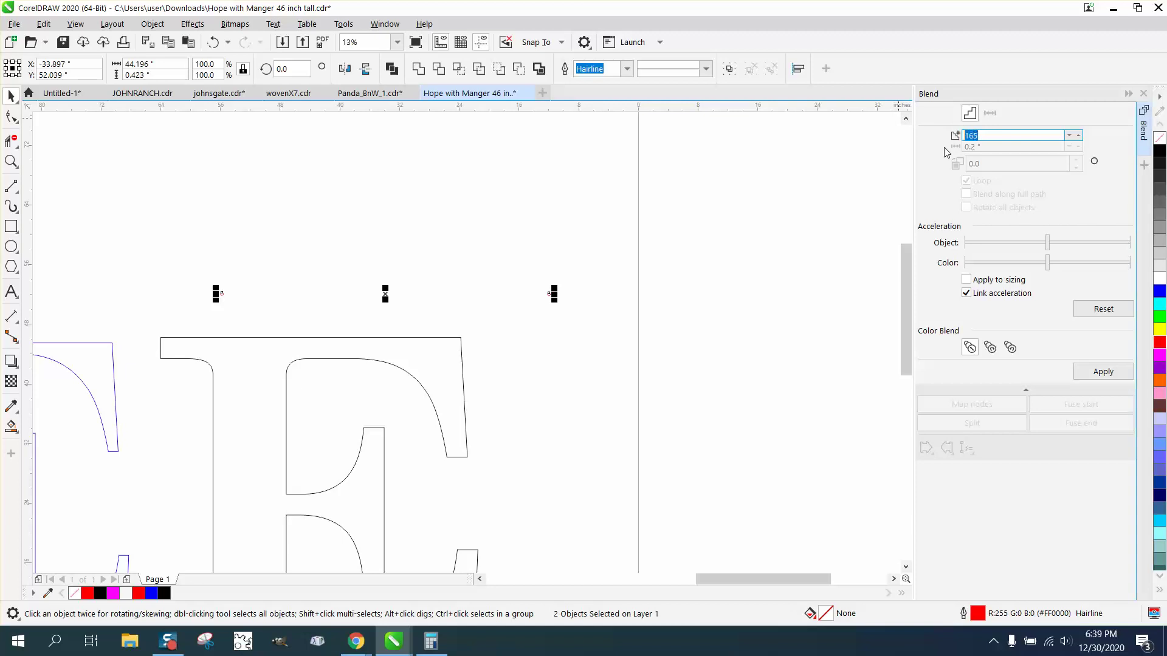
text(16)
click(1102, 371)
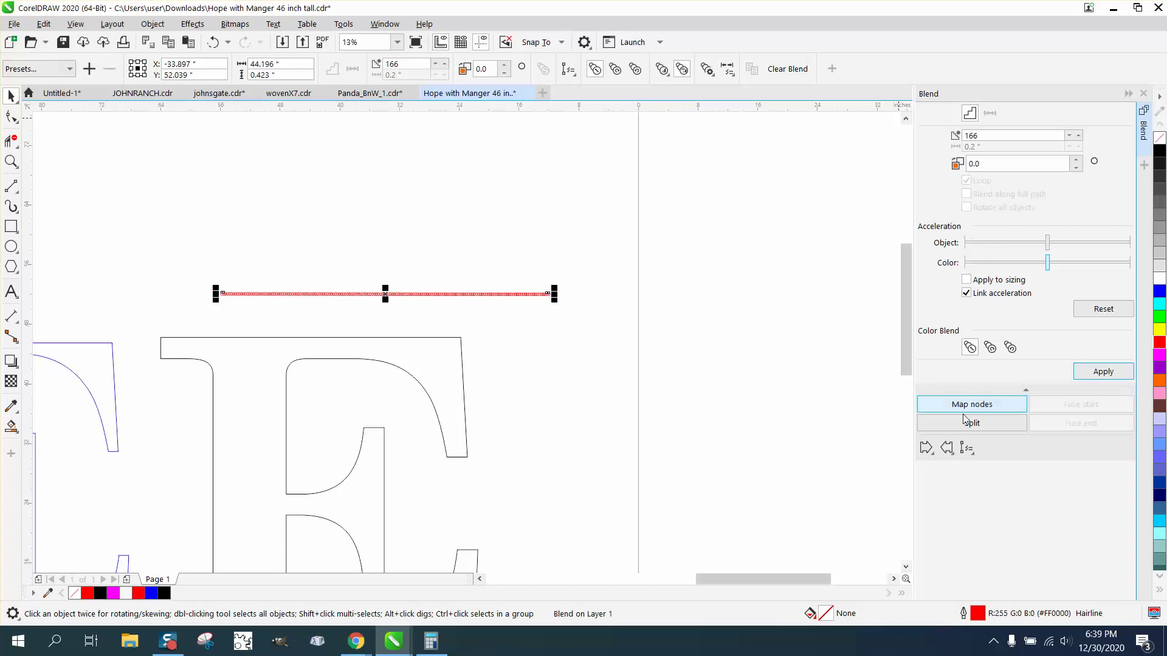
Step: Fit the blend onto the E's outline using New Path
click(967, 448)
click(986, 470)
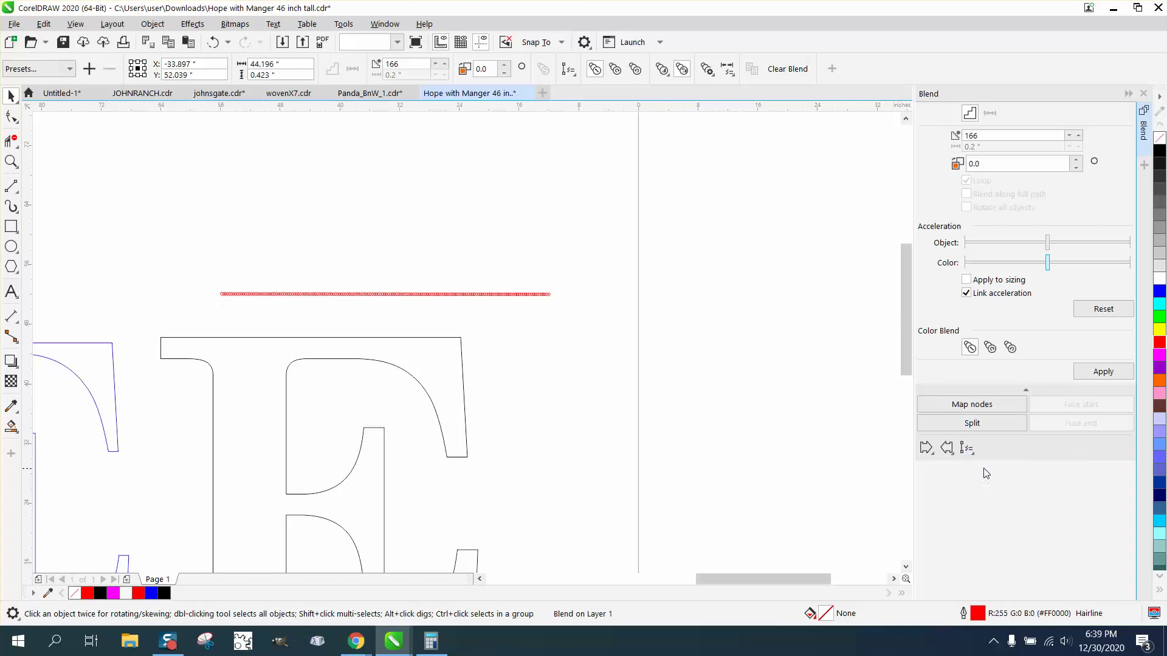
click(435, 336)
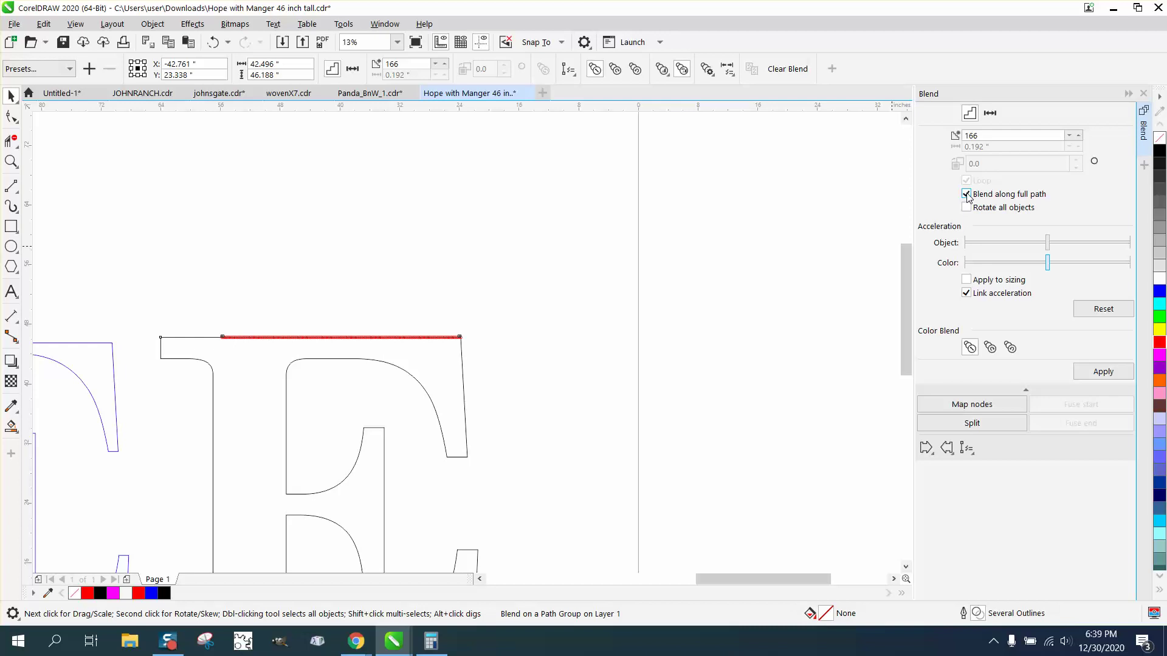
click(1101, 372)
scroll(586, 263, down, 2)
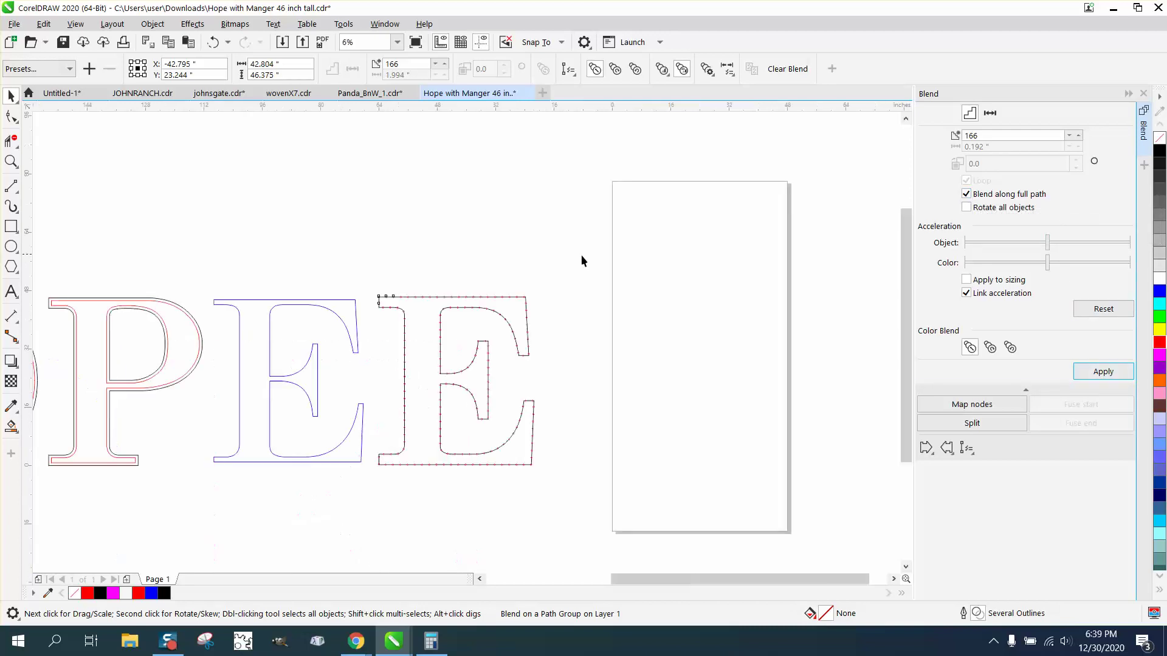
key(z)
drag(367, 271, 502, 346)
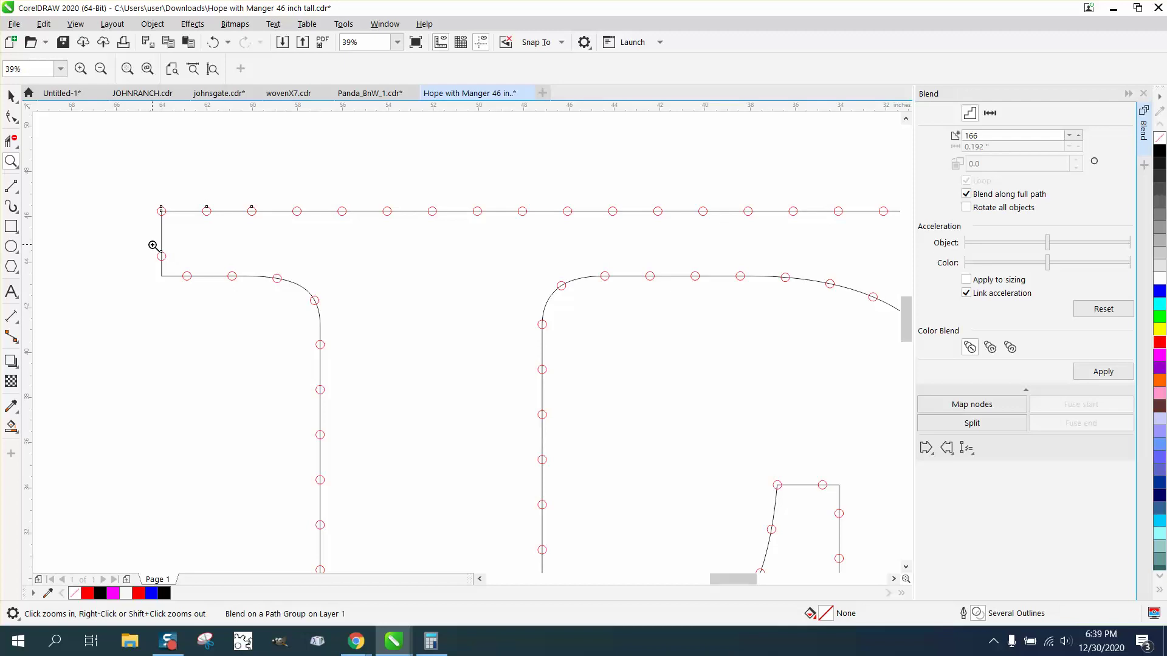
right_click(162, 261)
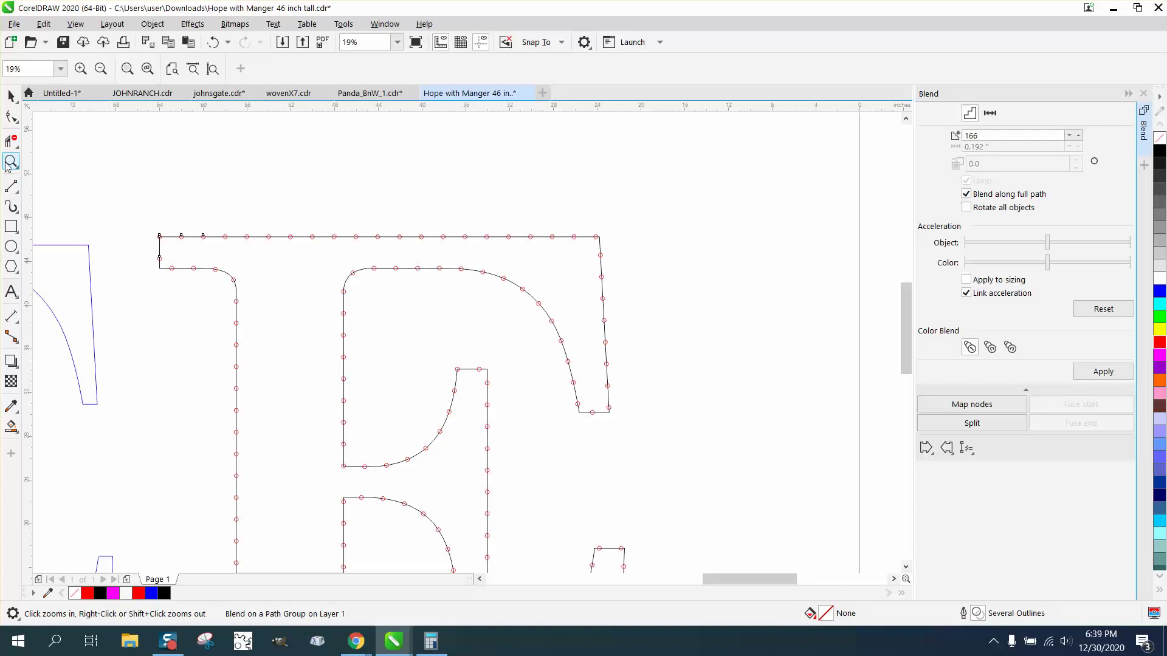
drag(192, 316, 388, 419)
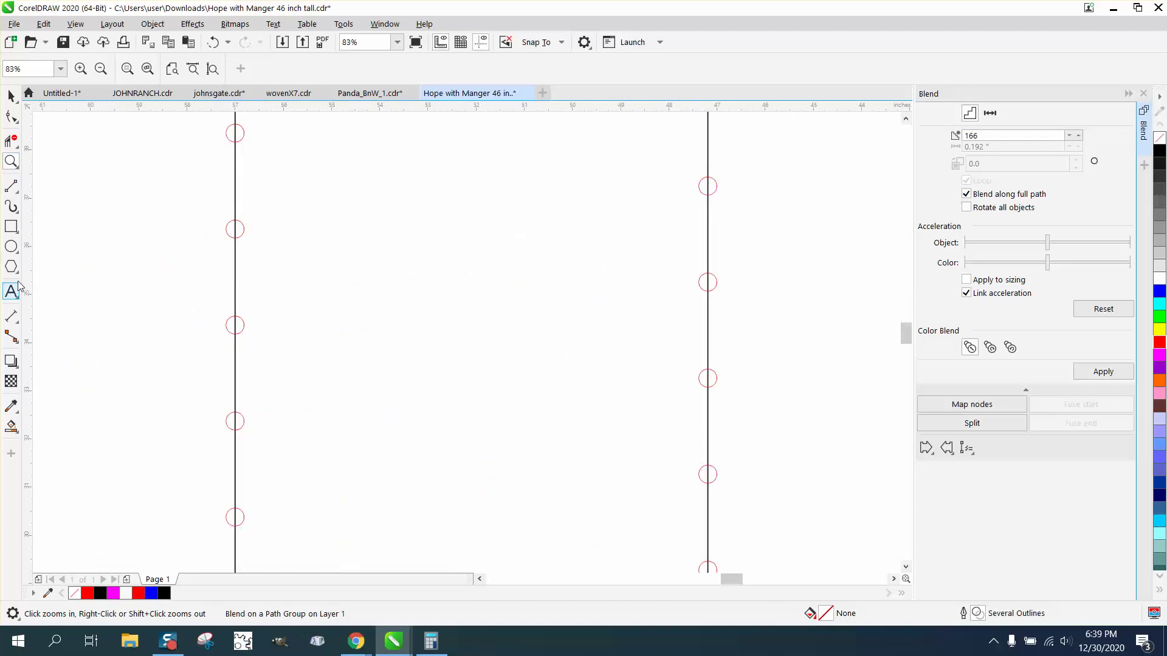
click(16, 320)
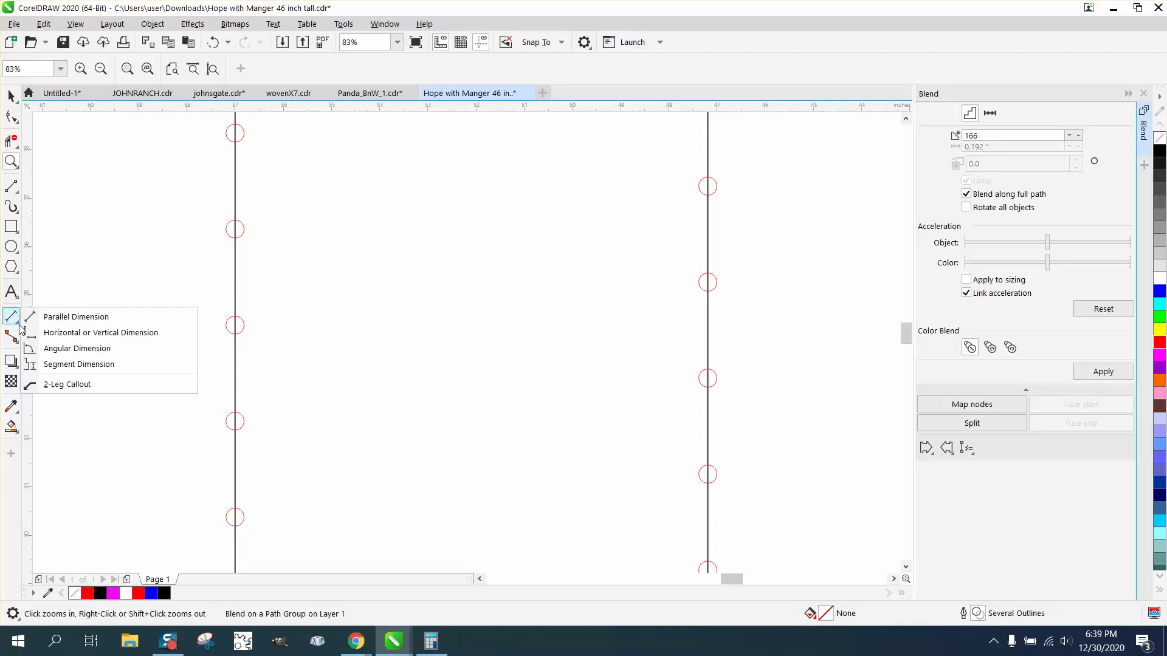
Step: Add parallel dimensions between neighbouring circles on the left and right stems, reading 1.99"
click(48, 317)
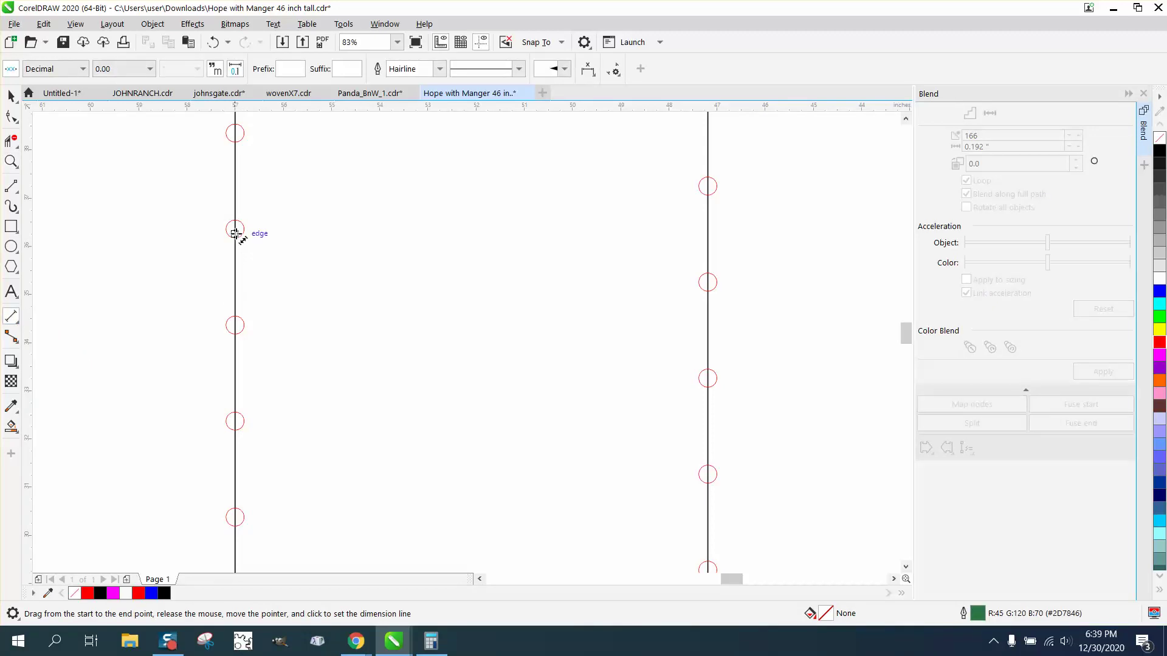
drag(234, 232, 234, 325)
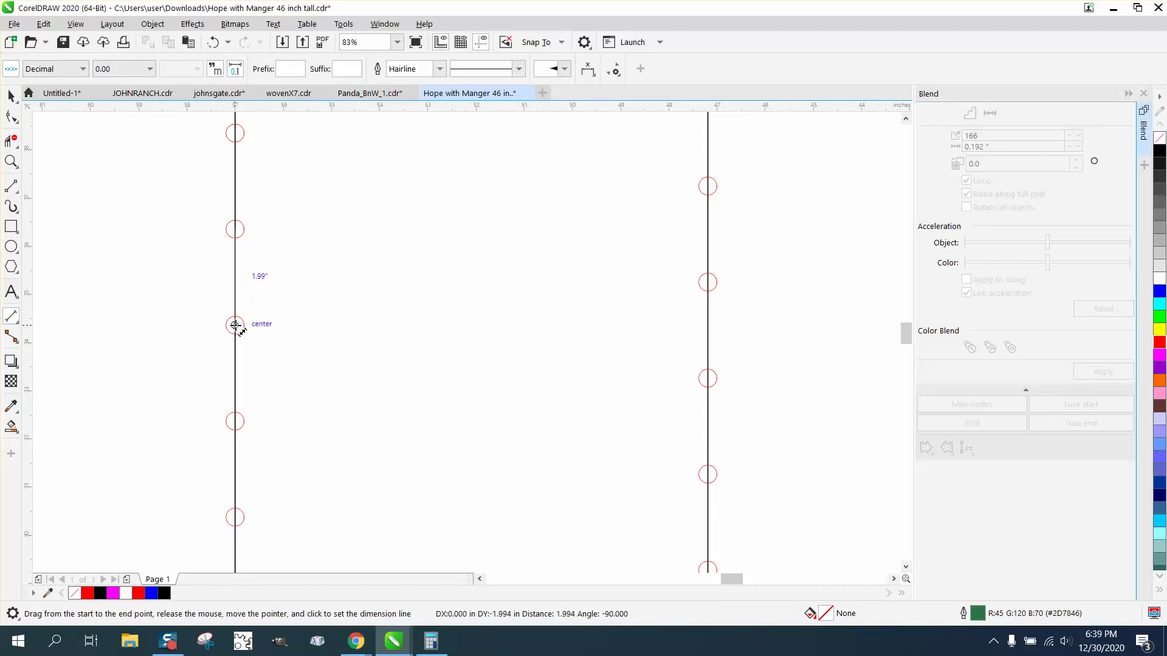
click(205, 322)
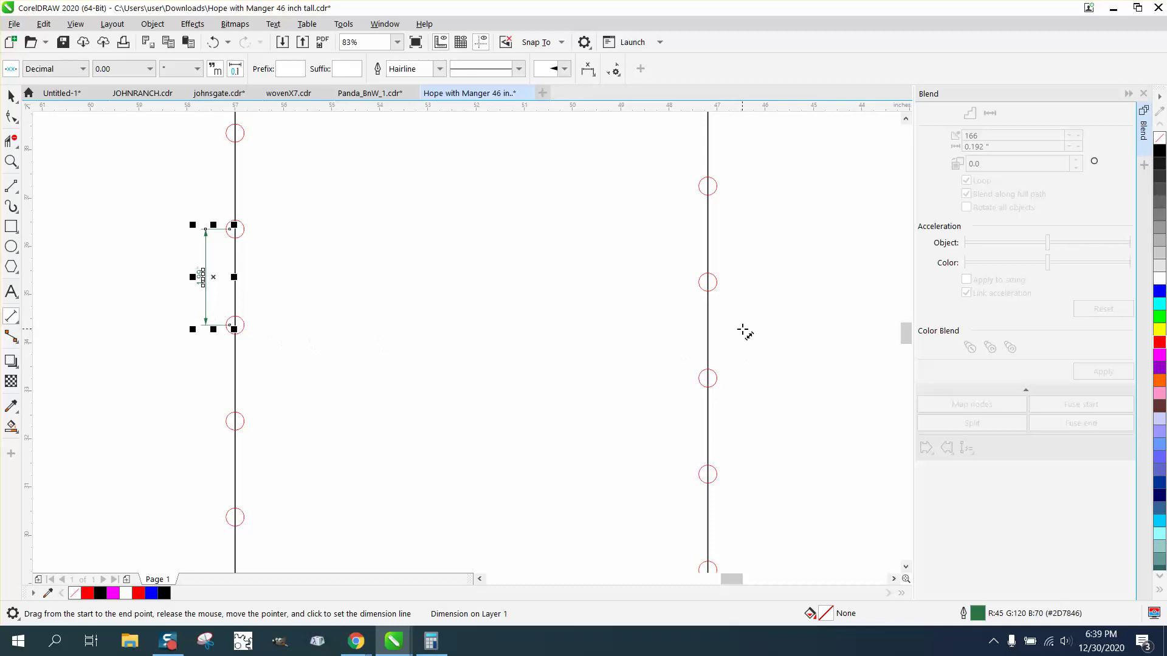
drag(707, 282, 708, 184)
click(709, 249)
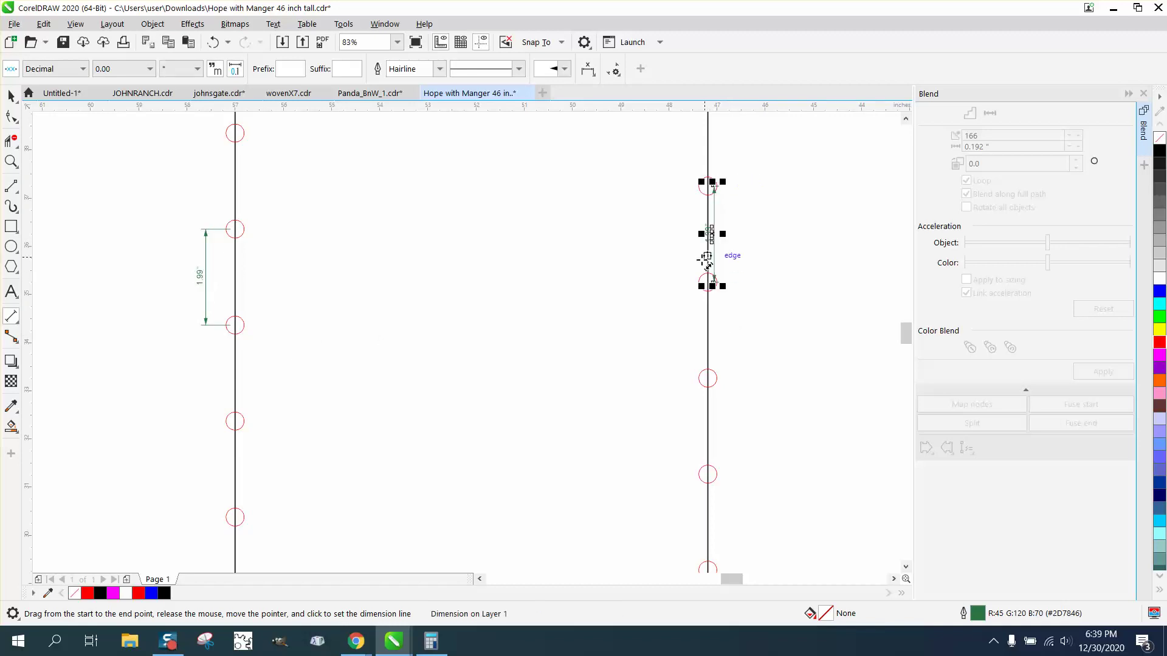
Step: Zoom onto the E's top edge and dimension the spacing between two of its circles
scroll(699, 262, down, 5)
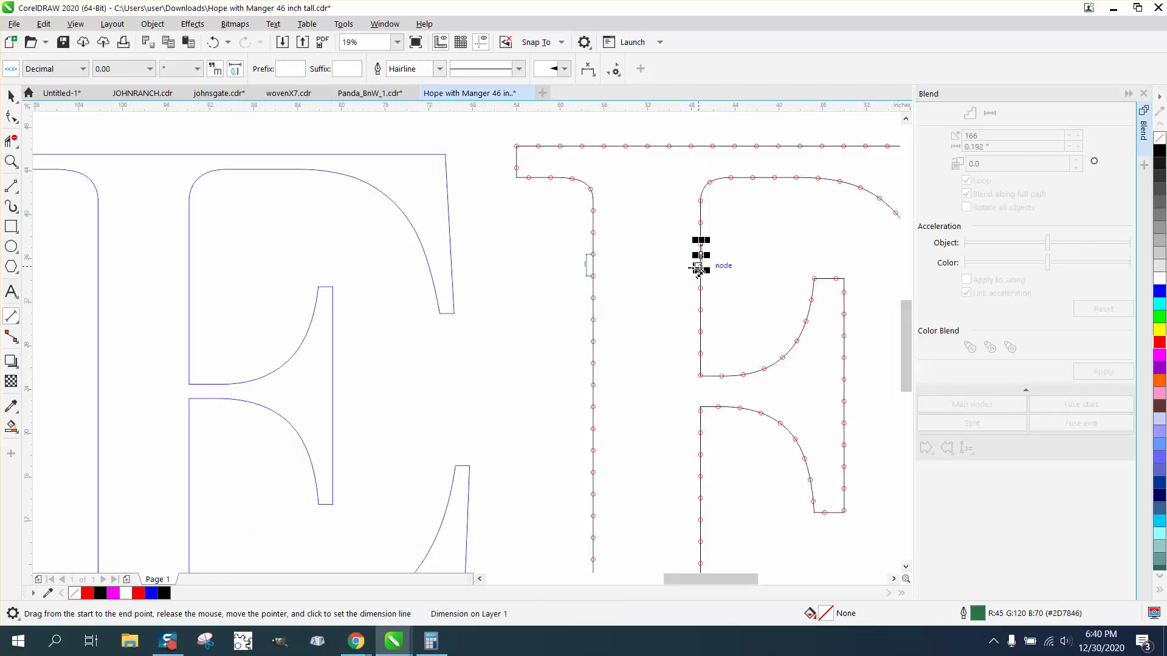
click(11, 161)
drag(626, 130, 742, 190)
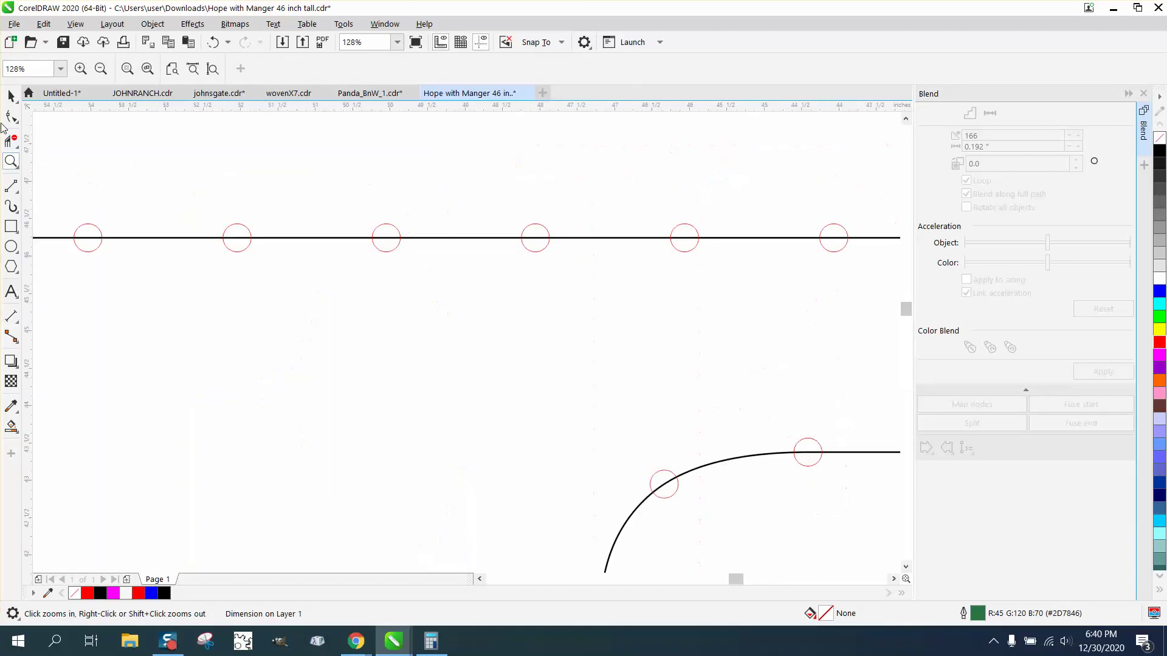
click(12, 317)
drag(88, 237, 237, 237)
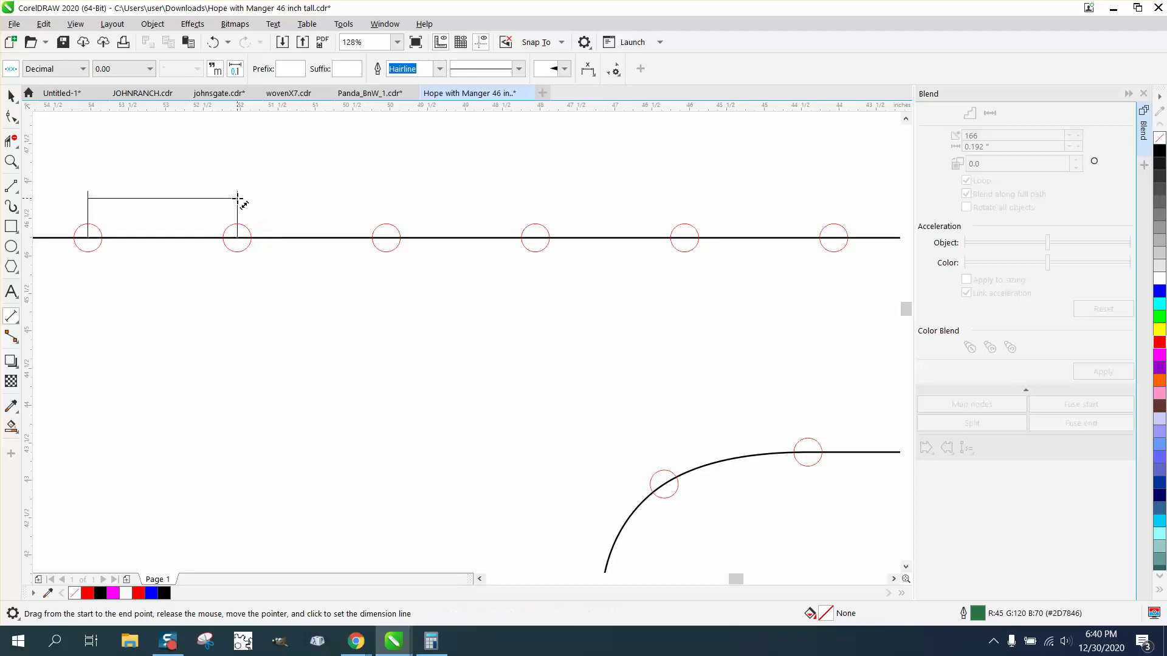
click(240, 198)
scroll(339, 261, down, 3)
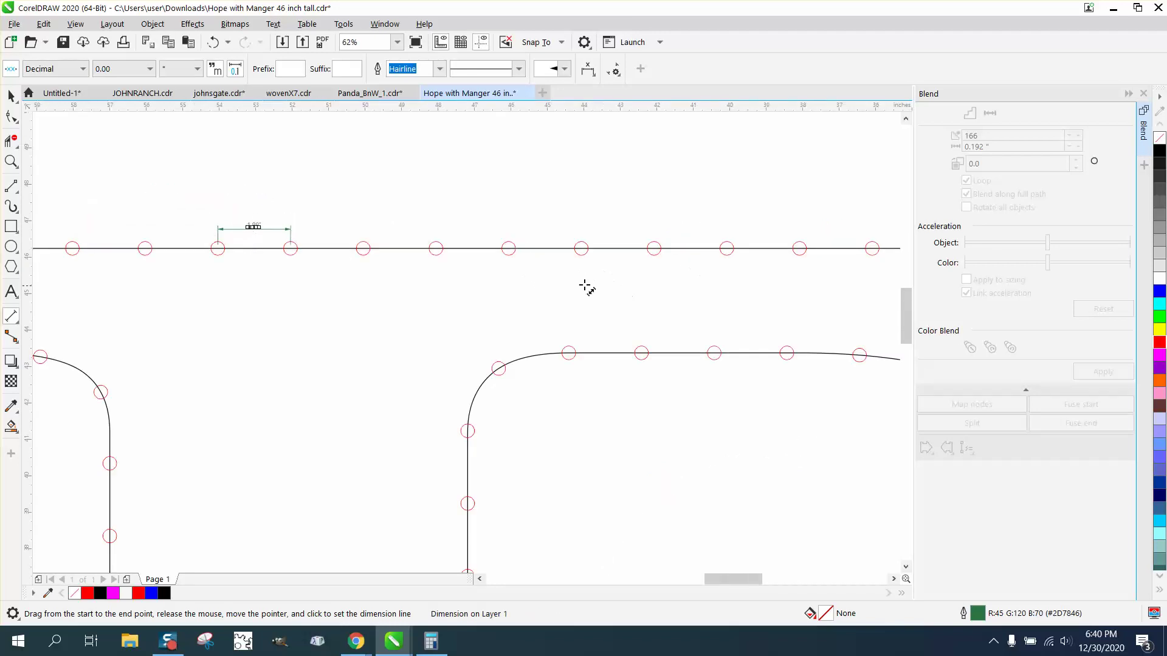
scroll(562, 294, down, 5)
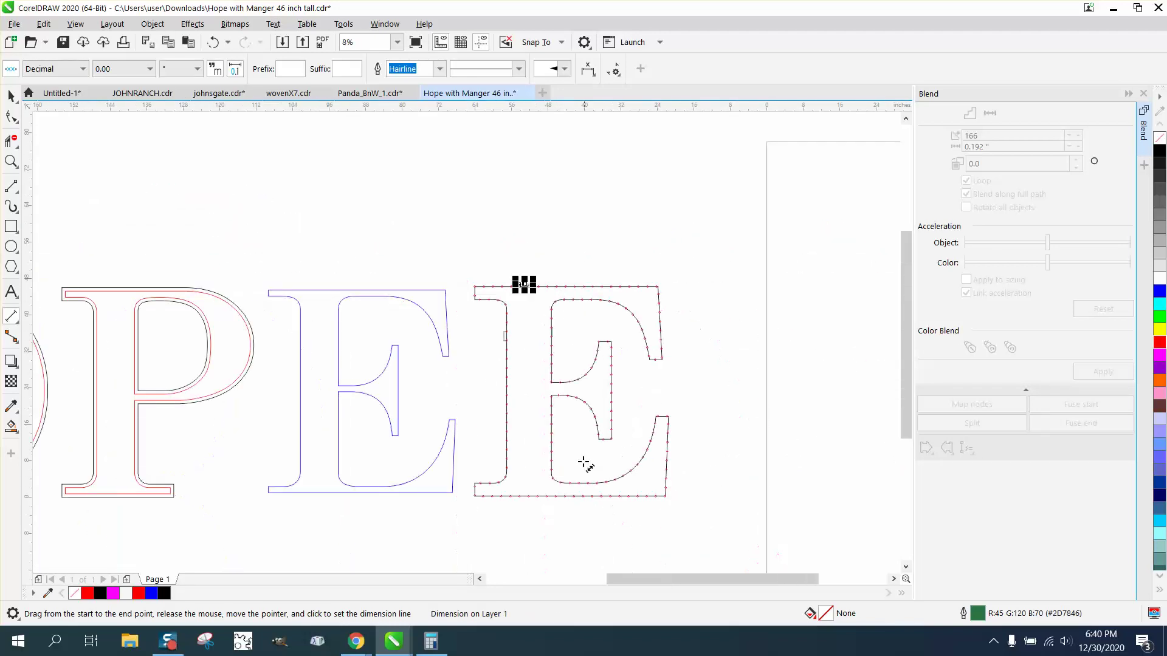
Step: Zoom onto the bottom edge and add a 1.99" parallel dimension between two circle centres
click(11, 161)
drag(518, 482, 662, 500)
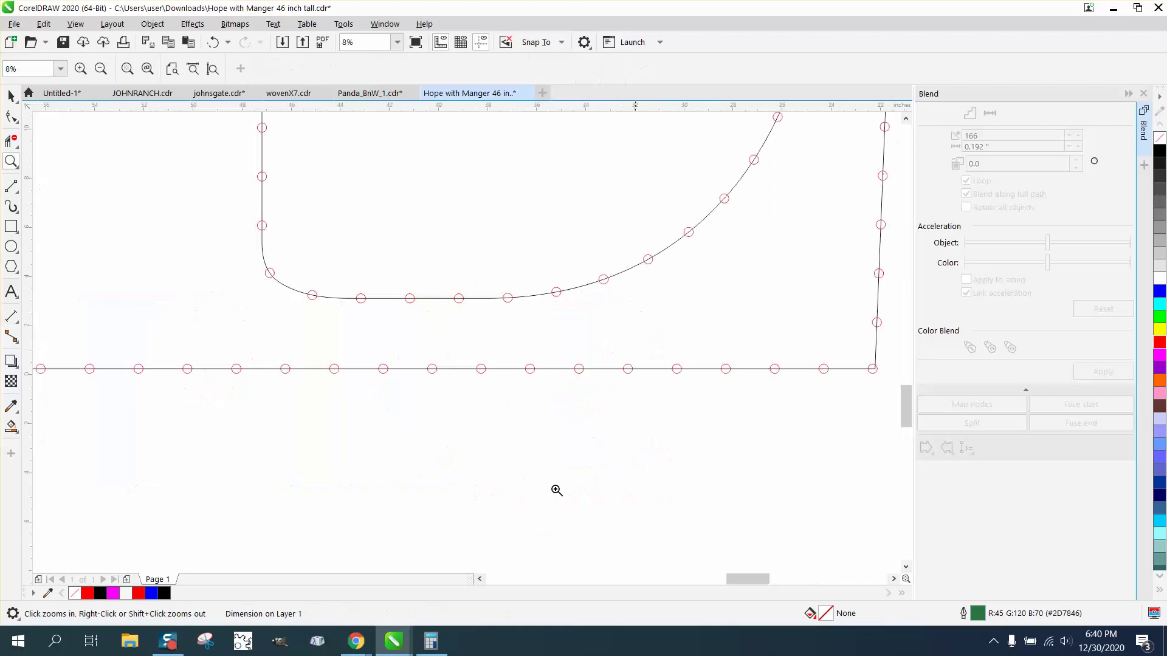
drag(302, 357, 456, 394)
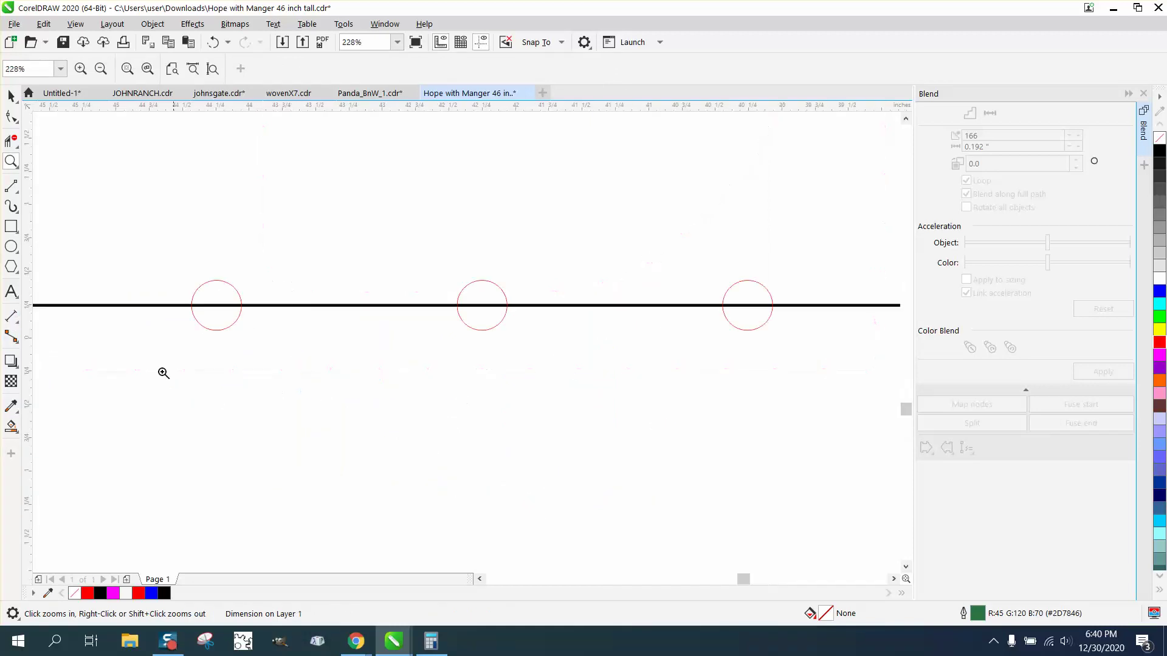
click(12, 318)
drag(217, 304, 484, 304)
click(484, 259)
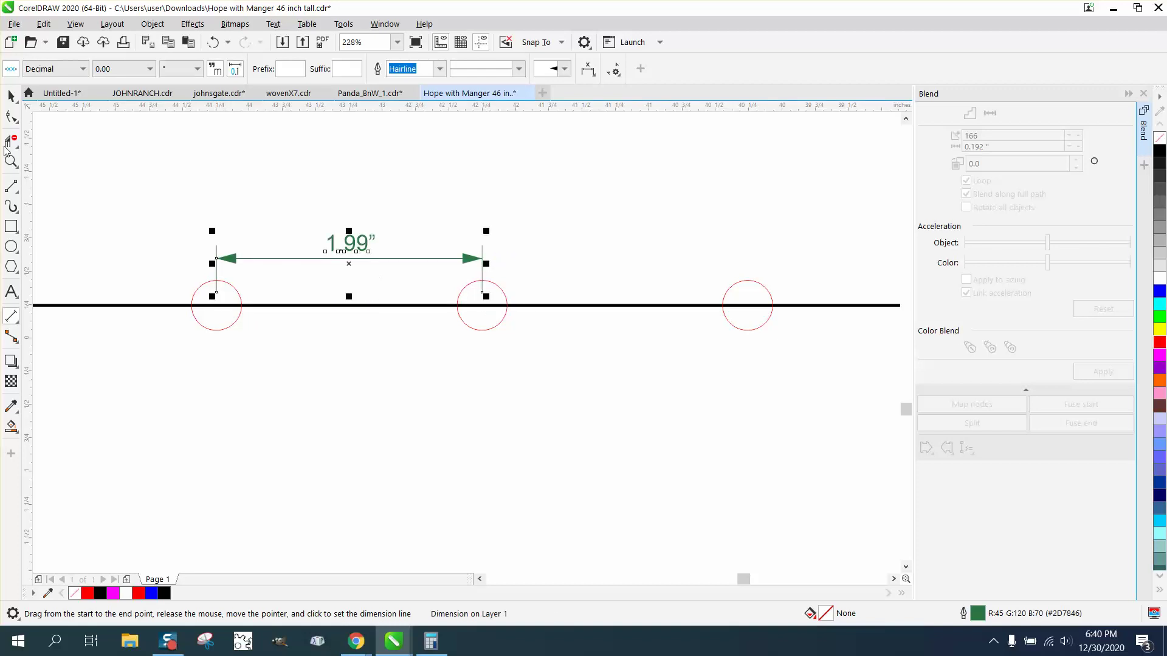
Step: Zoom back out and frame the top of the dotted E
click(11, 96)
scroll(521, 516, down, 5)
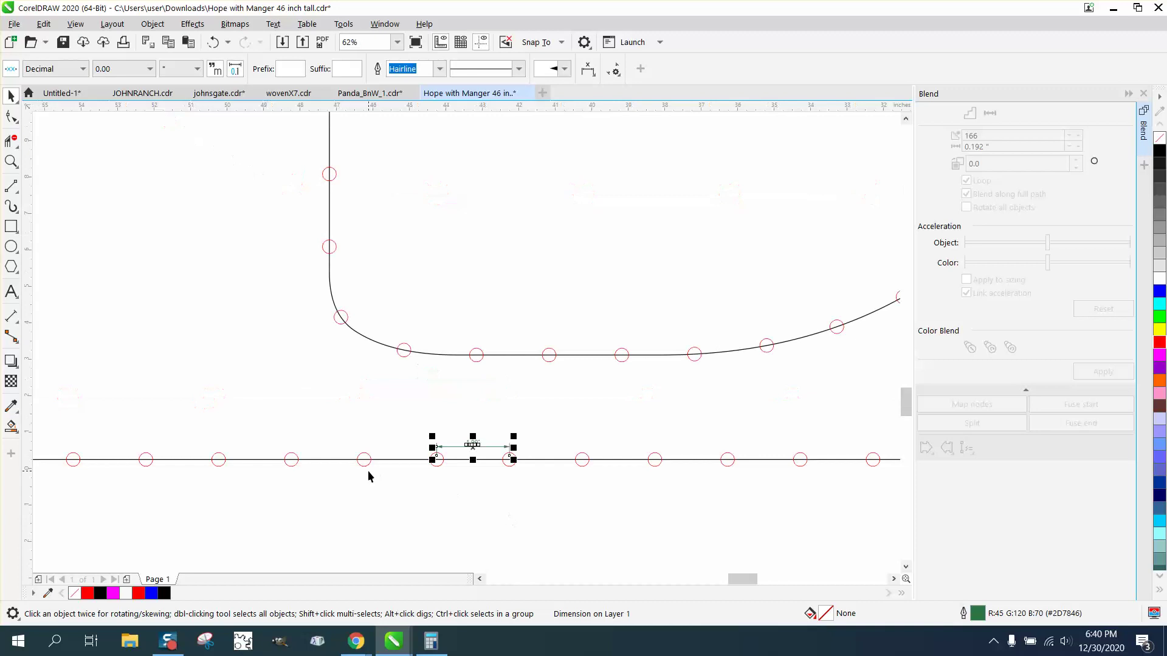
scroll(367, 471, down, 3)
scroll(341, 412, down, 2)
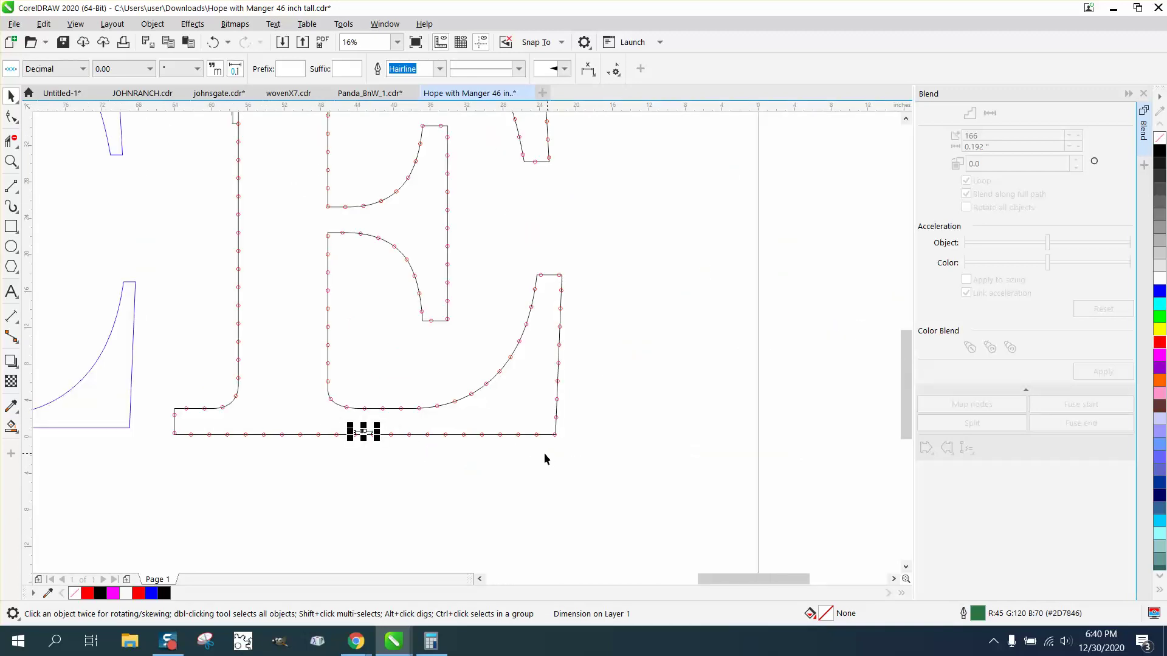
scroll(370, 395, down, 1)
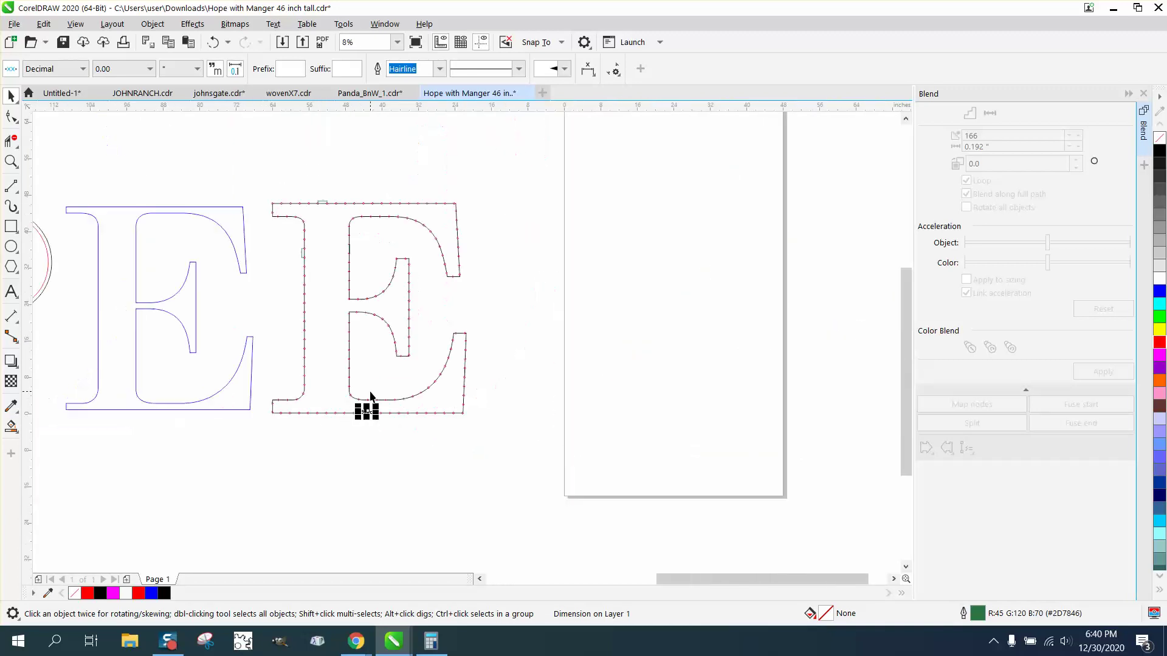
click(11, 161)
drag(226, 178, 359, 237)
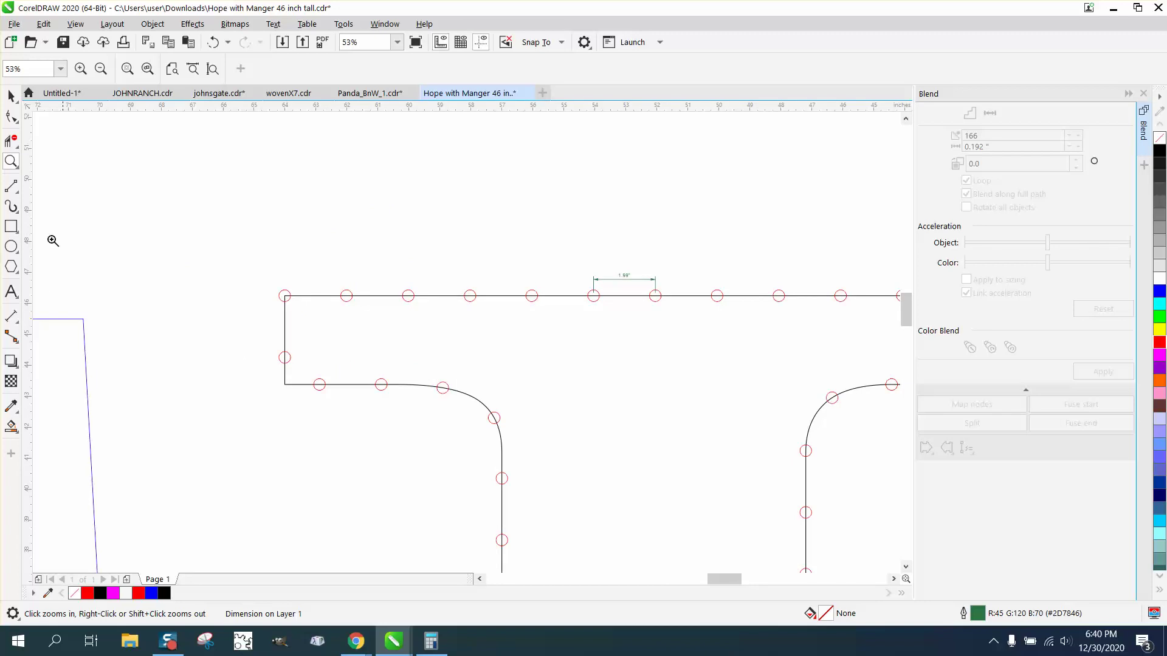
Step: Undo the accidental change and delete the two leftover measurement marks on the E's edges
click(11, 95)
click(285, 298)
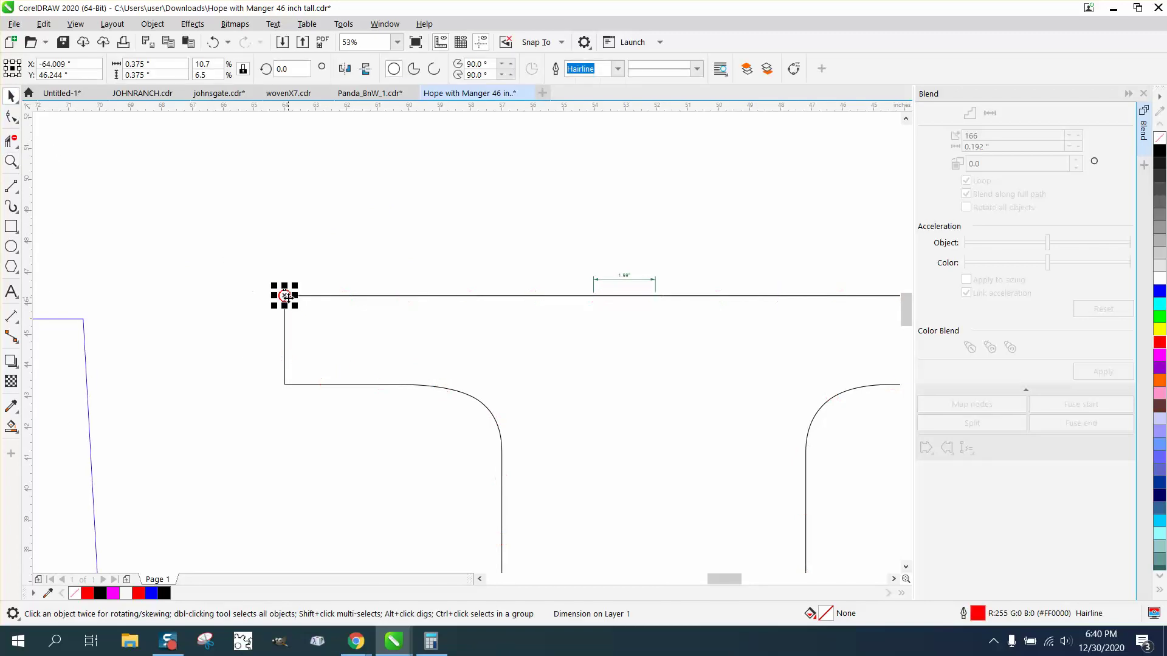
click(213, 42)
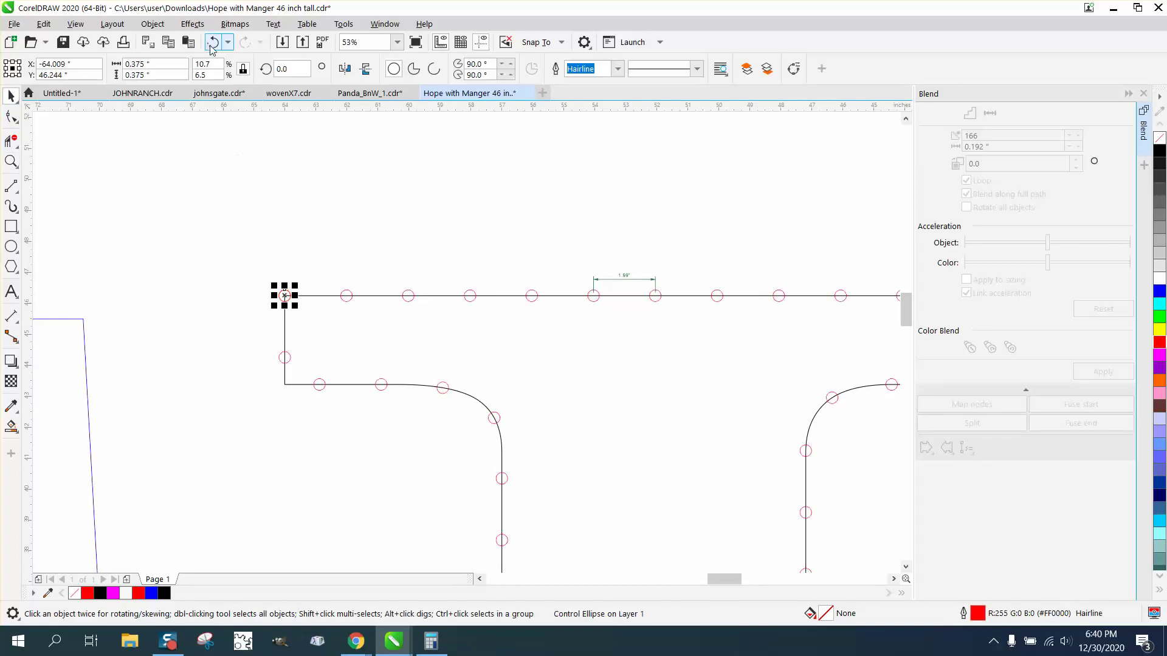
scroll(282, 226, down, 2)
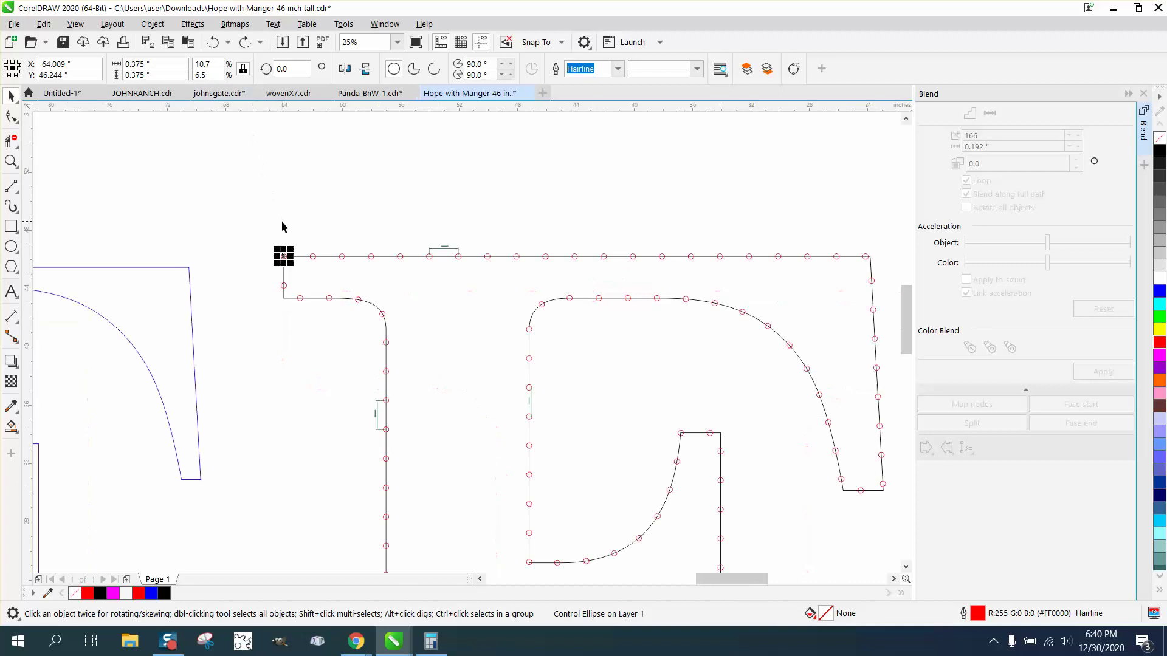
click(443, 250)
click(442, 248)
key(Delete)
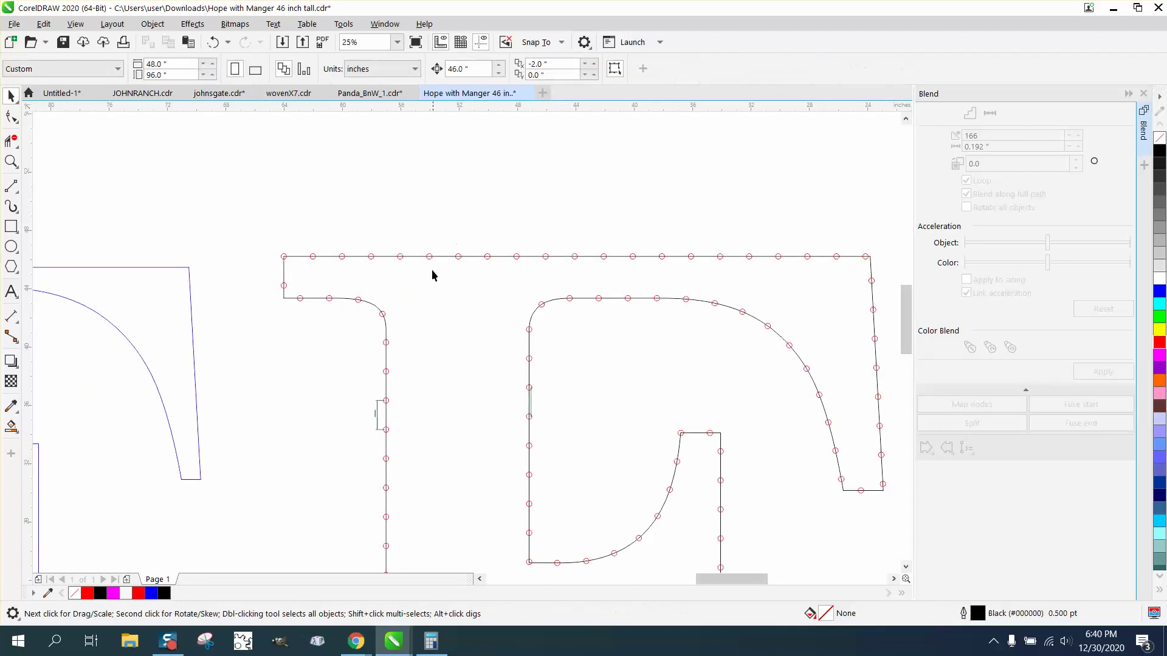
click(377, 419)
key(Delete)
Step: Zoom out and onto the right-hand dotted E
scroll(710, 437, down, 5)
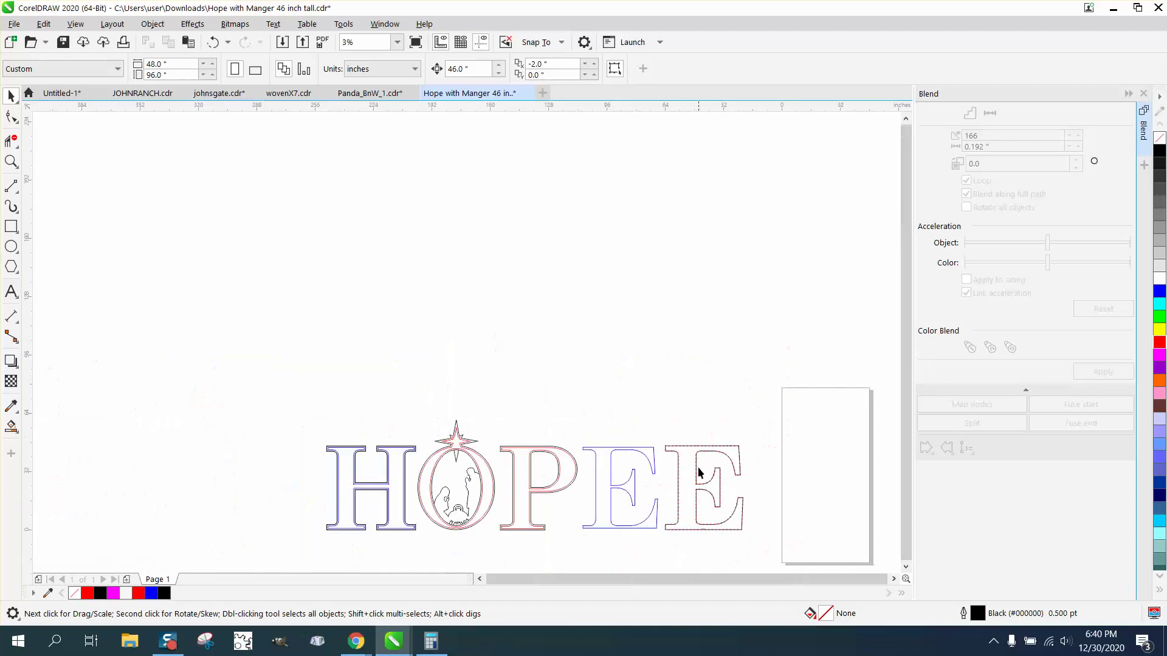
click(11, 161)
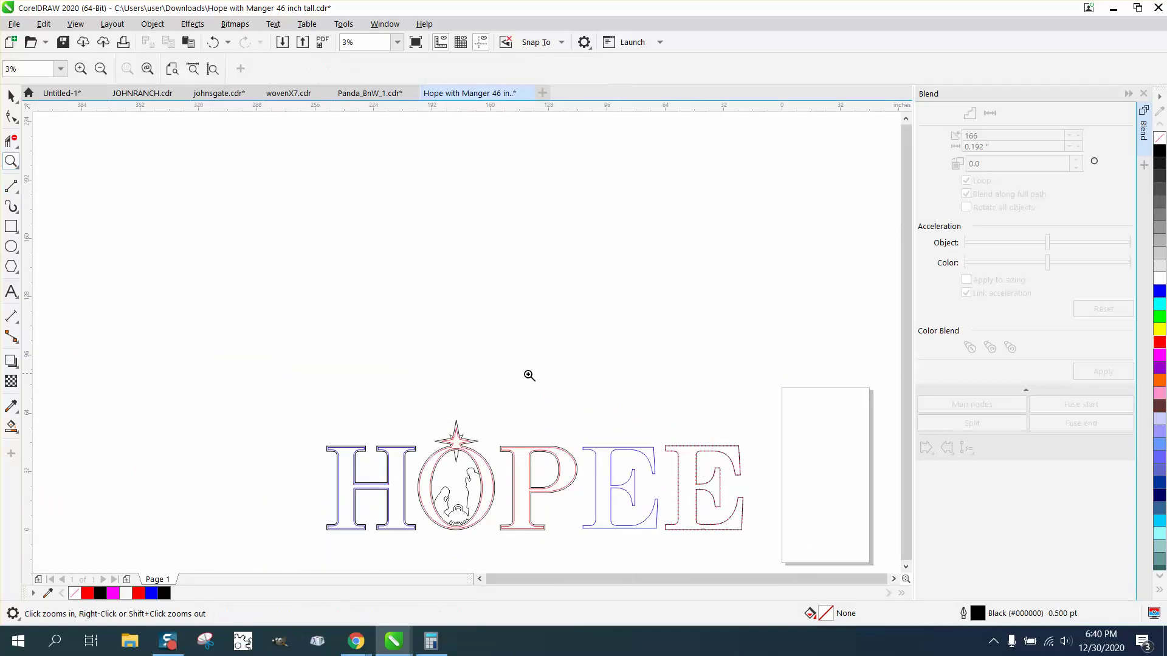
drag(657, 436, 800, 563)
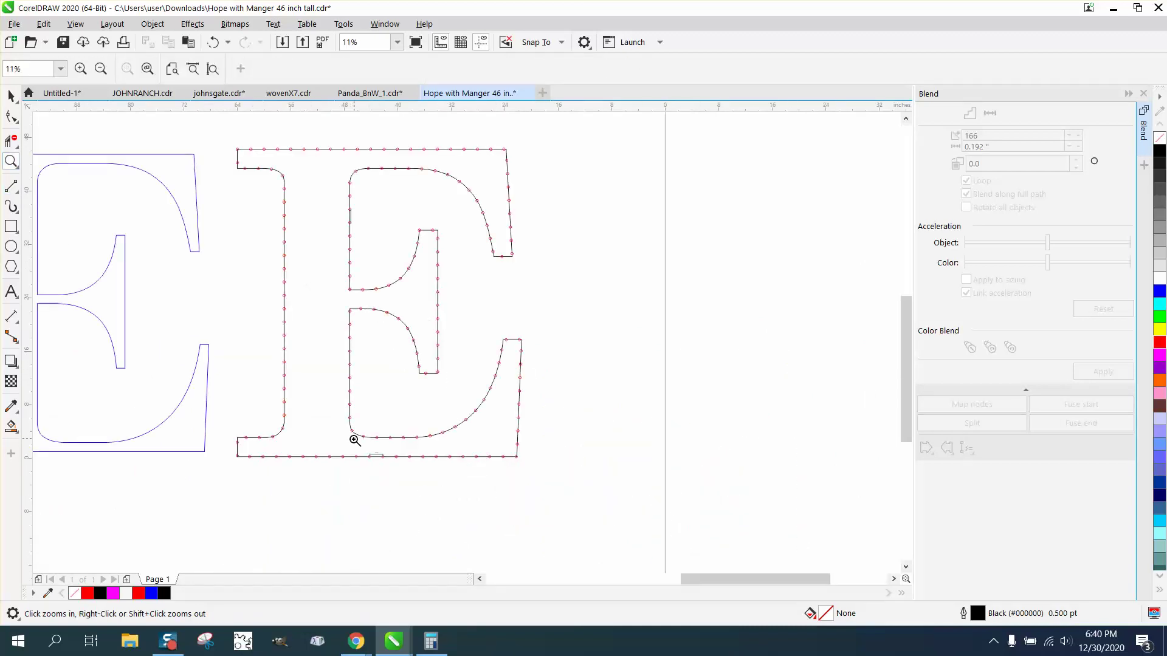
click(11, 95)
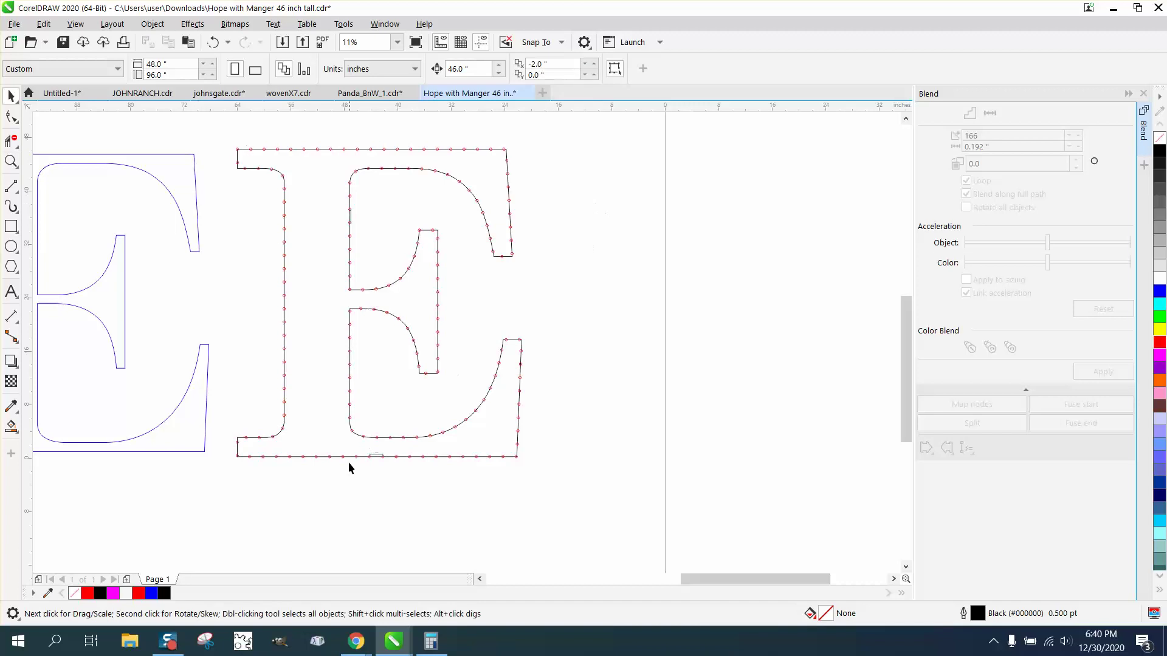
Step: Select the whole dotted E, break it apart, and ungroup it into 173 separate objects
click(373, 454)
click(393, 459)
drag(223, 138, 366, 304)
drag(660, 521, 661, 521)
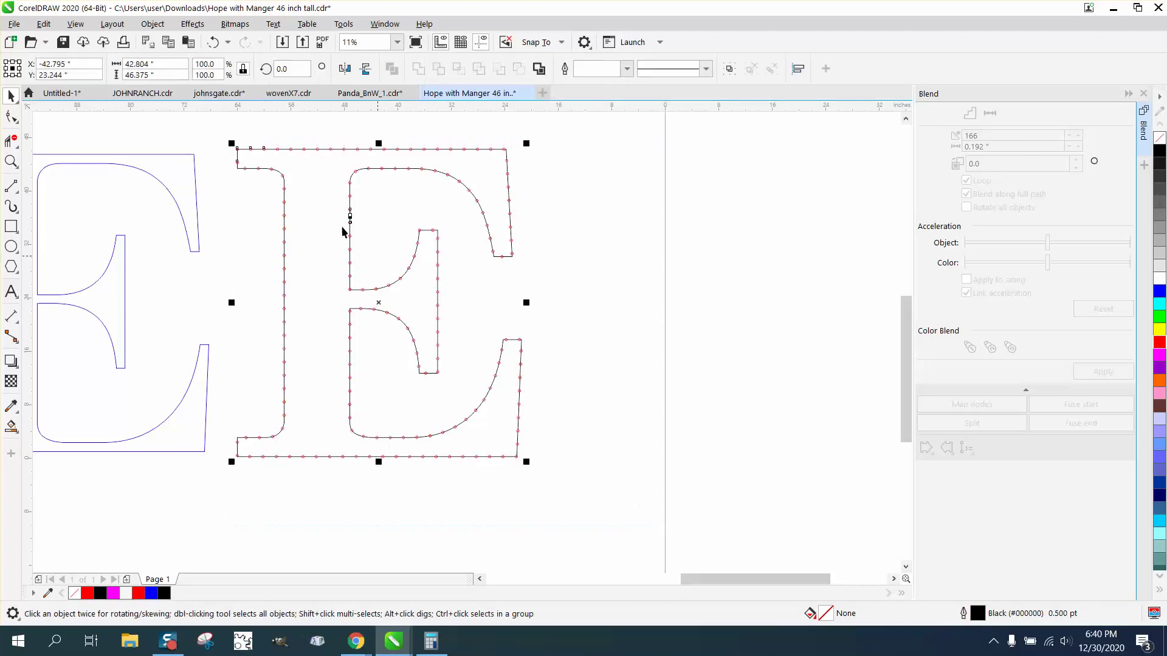
click(152, 24)
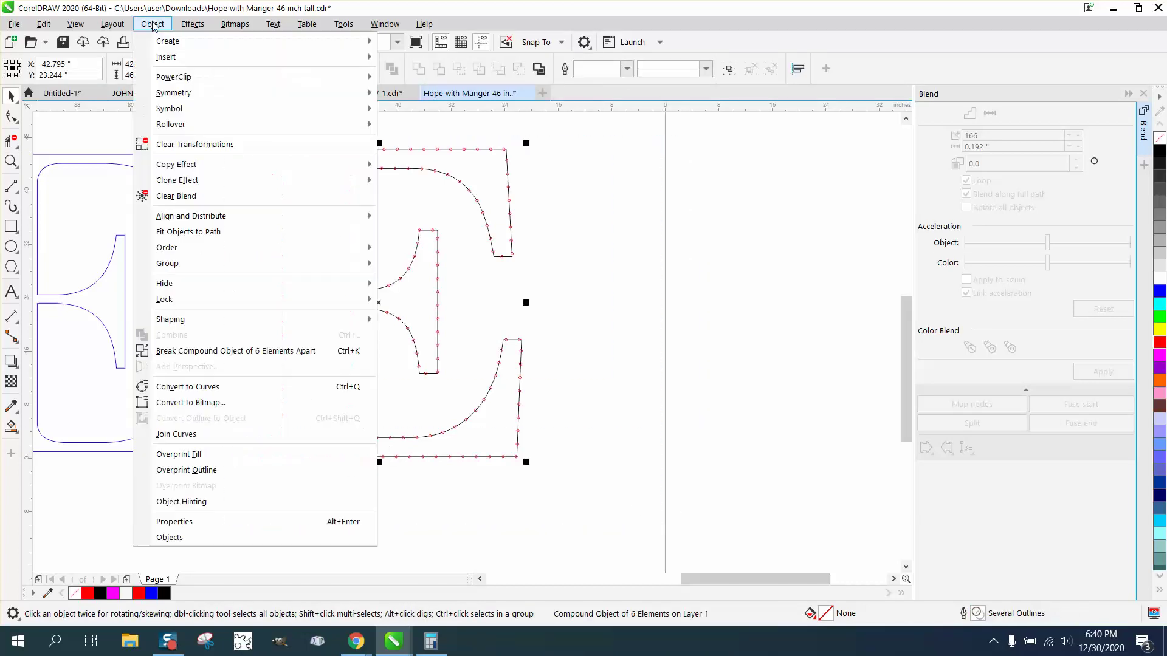
click(260, 351)
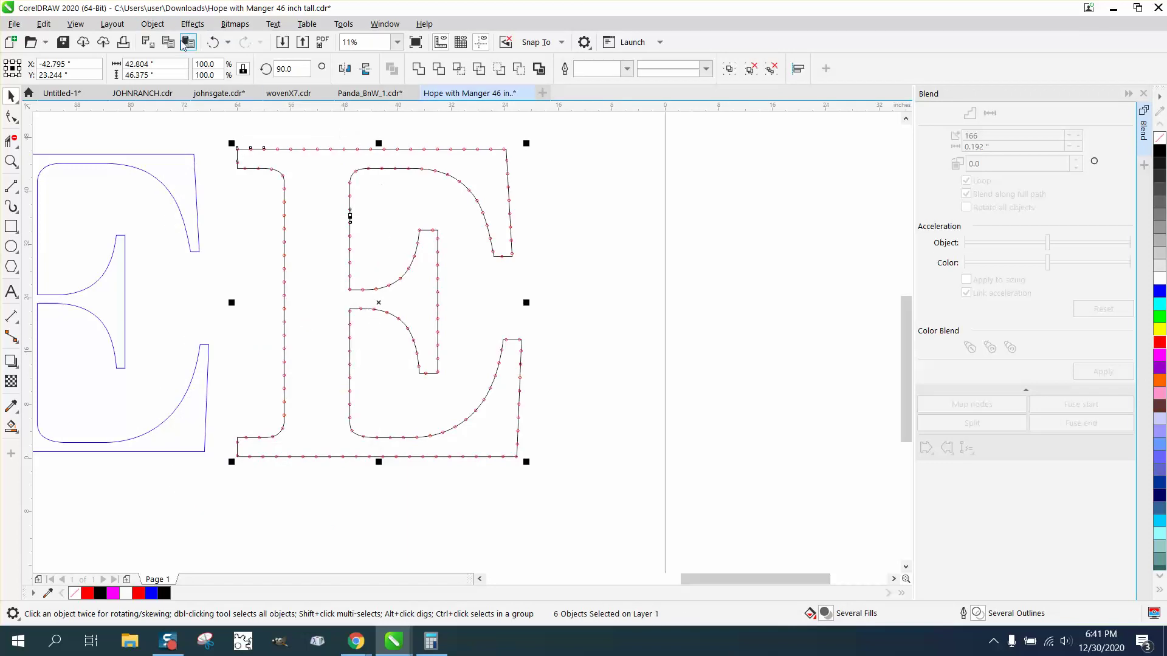
click(153, 24)
mouse_move(180, 277)
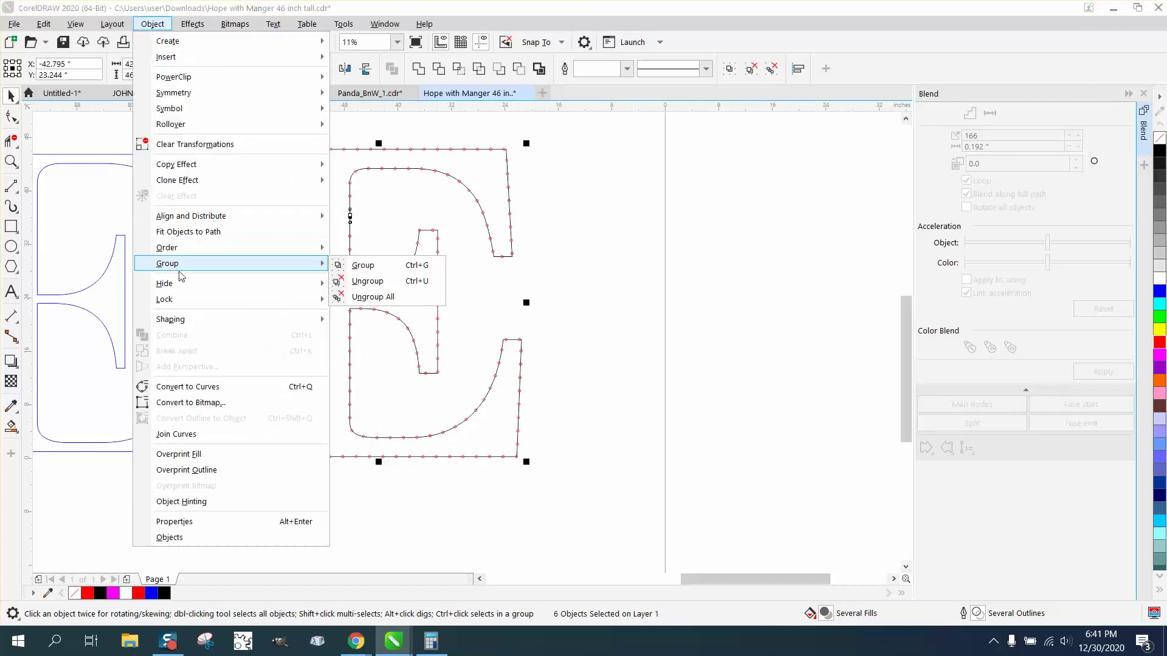
click(385, 283)
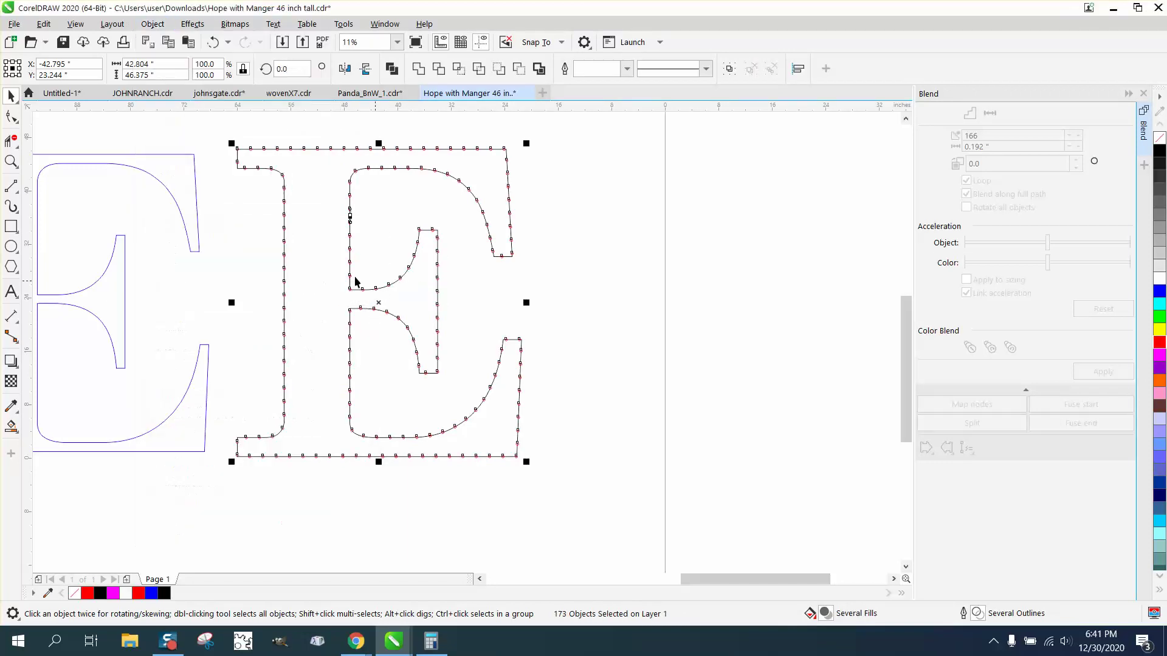
Step: Zoom onto the measurement mark inside the stem and work out the circle spacing with the calculator
click(11, 161)
drag(338, 203, 411, 236)
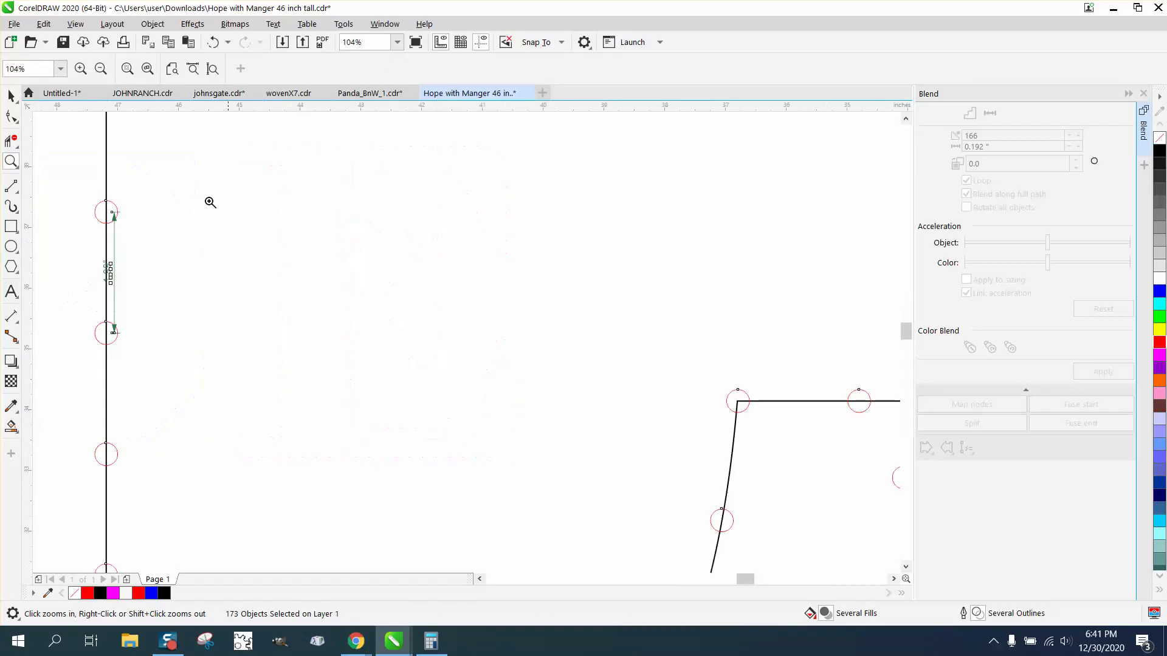
key(space)
key(Escape)
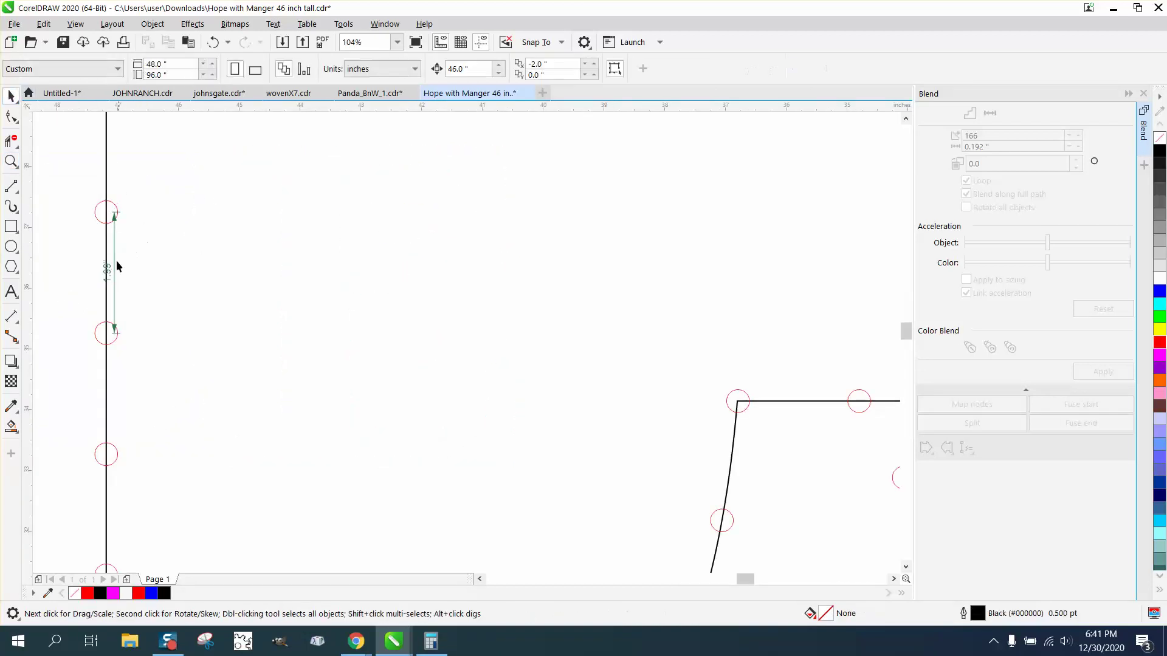
click(110, 273)
click(261, 274)
scroll(261, 275, down, 3)
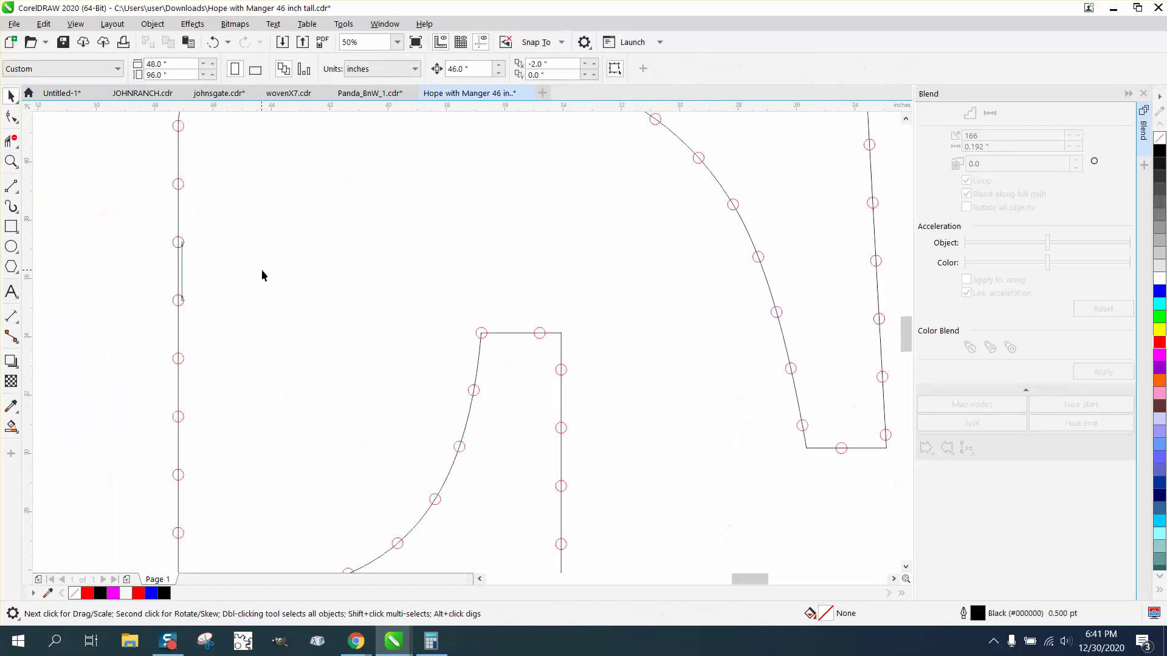
click(183, 272)
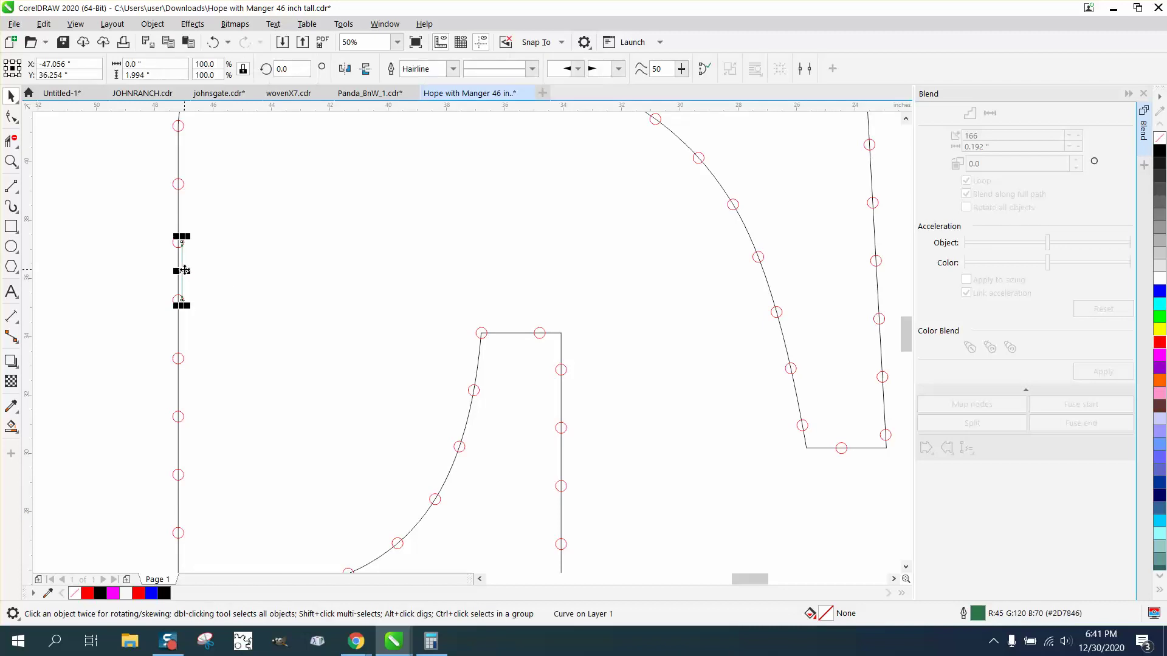
key(super+9)
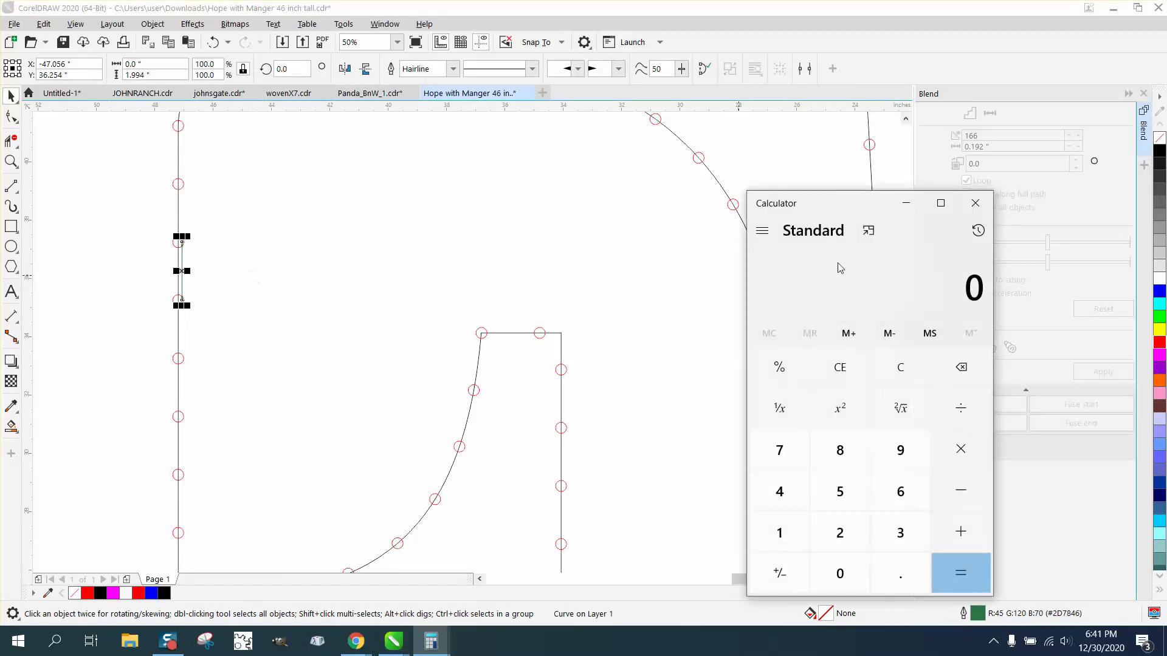
click(975, 203)
key(super+9)
click(976, 203)
click(760, 255)
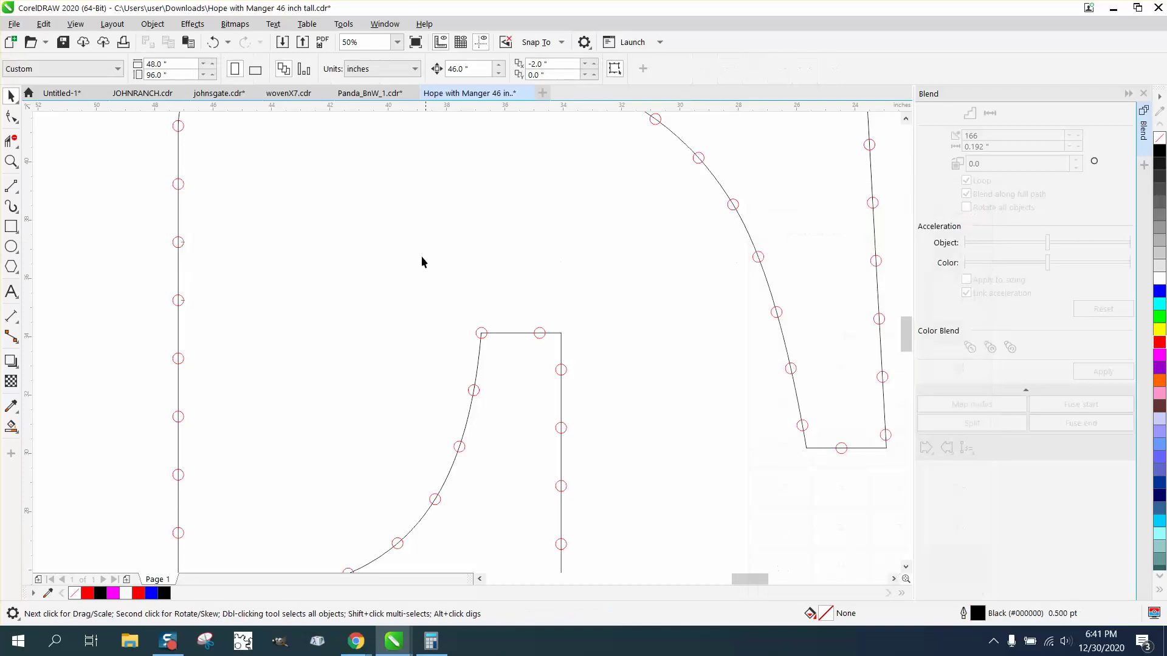
scroll(478, 268, down, 1)
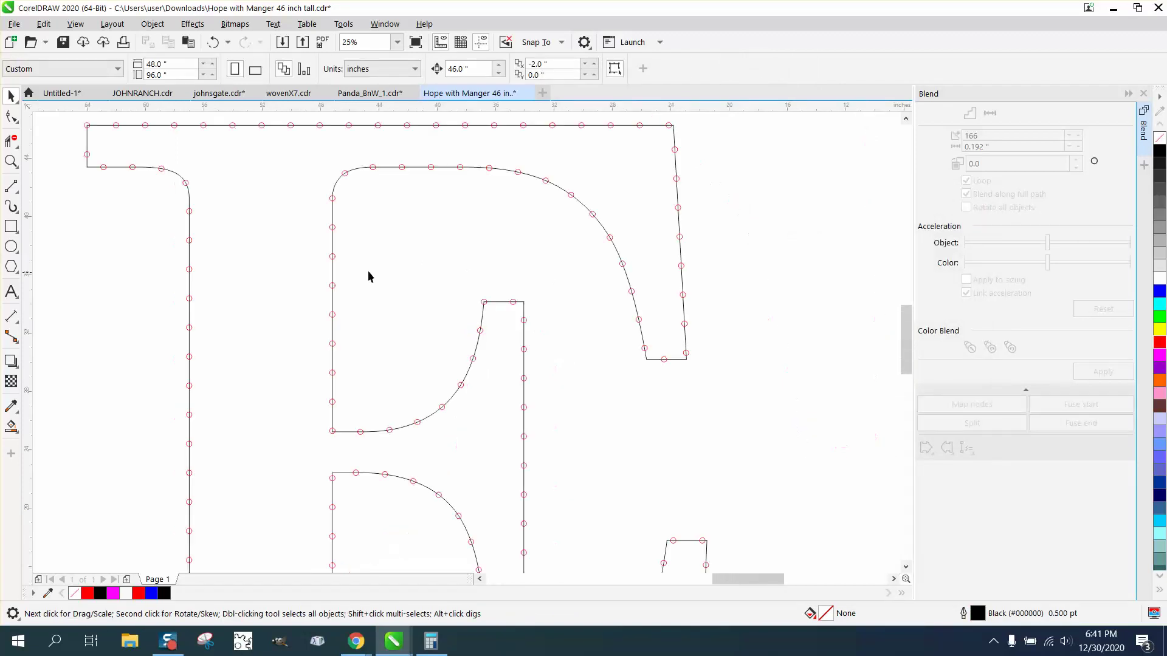
Step: Measure 2.87" up from the inner top-left corner with a vertical dimension, then delete it
click(11, 161)
drag(237, 215, 83, 120)
click(11, 96)
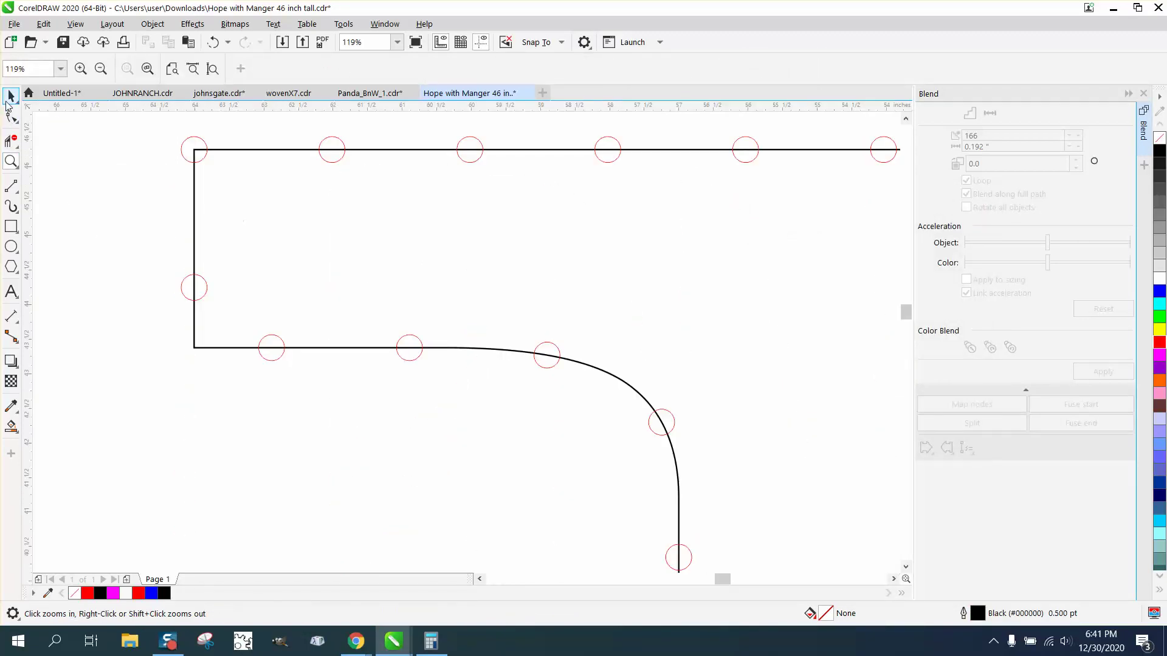
click(16, 319)
click(85, 333)
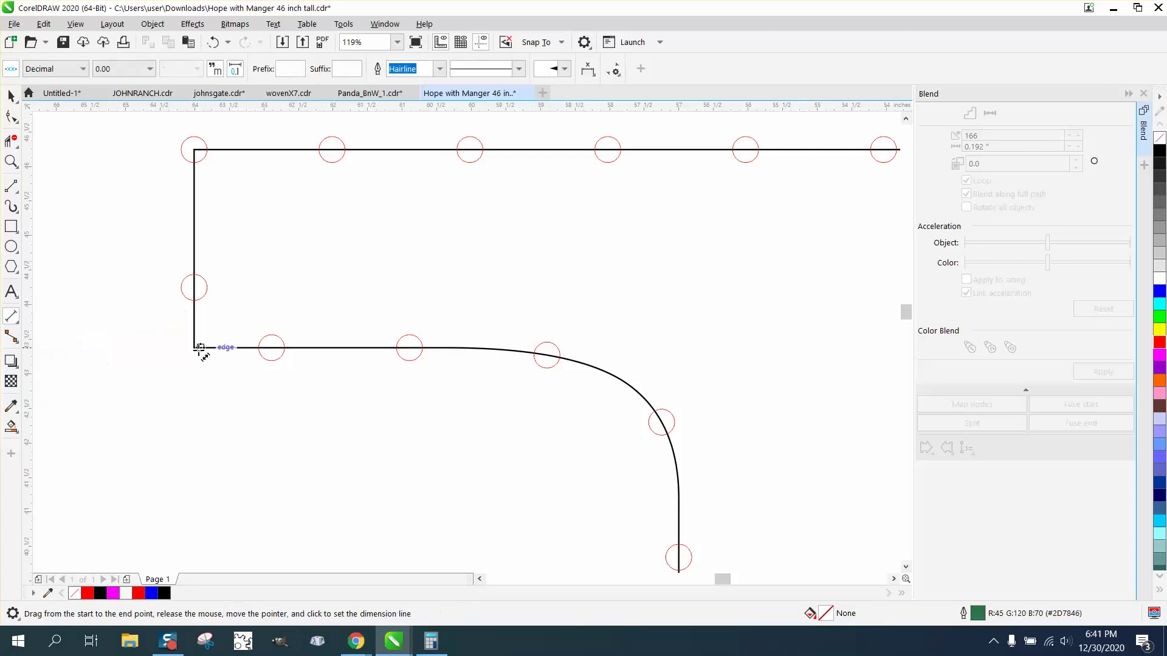
drag(195, 346, 194, 149)
click(181, 158)
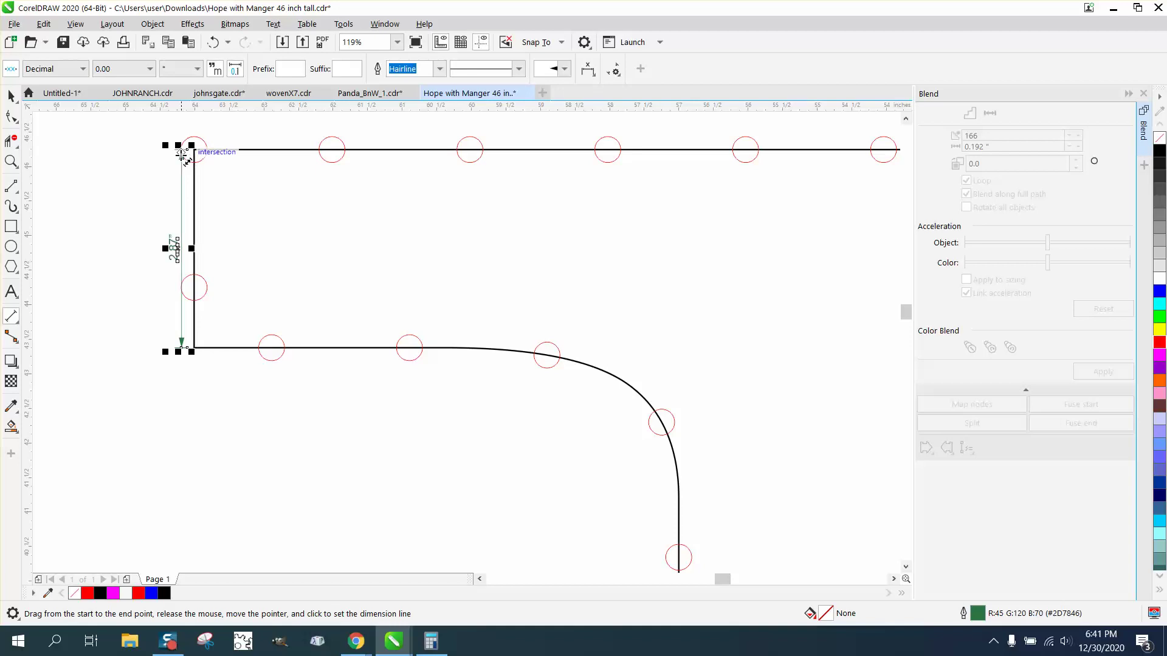
key(Delete)
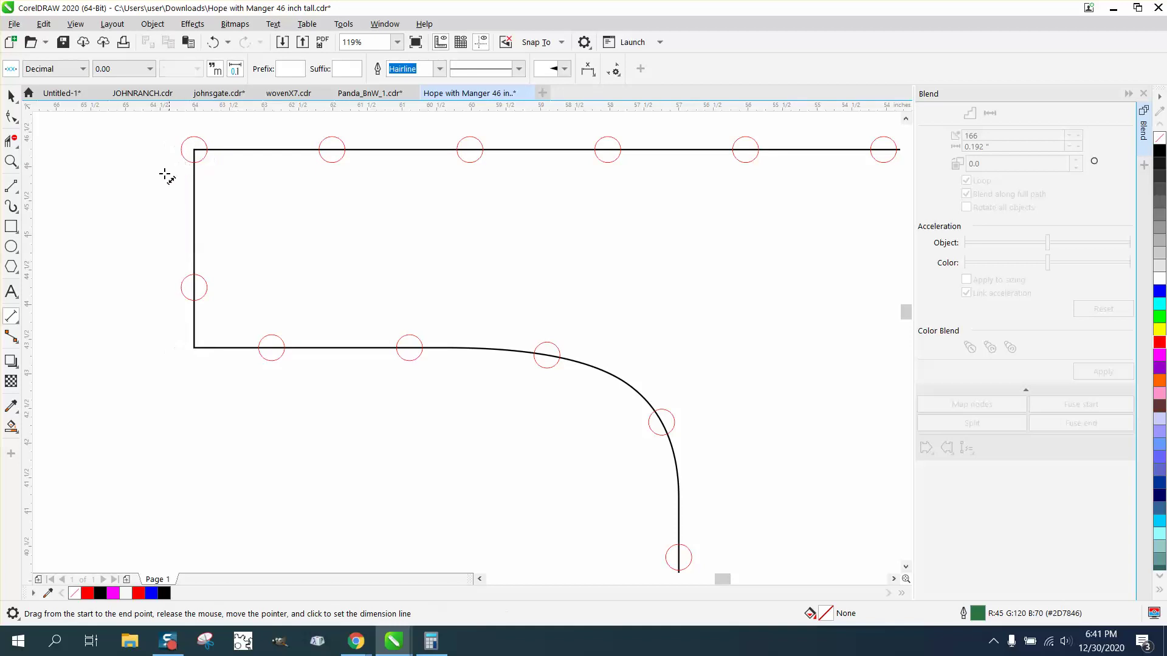
Step: Drag a red circle from the left edge onto the E's inner corner
click(11, 95)
click(204, 288)
drag(202, 286, 195, 348)
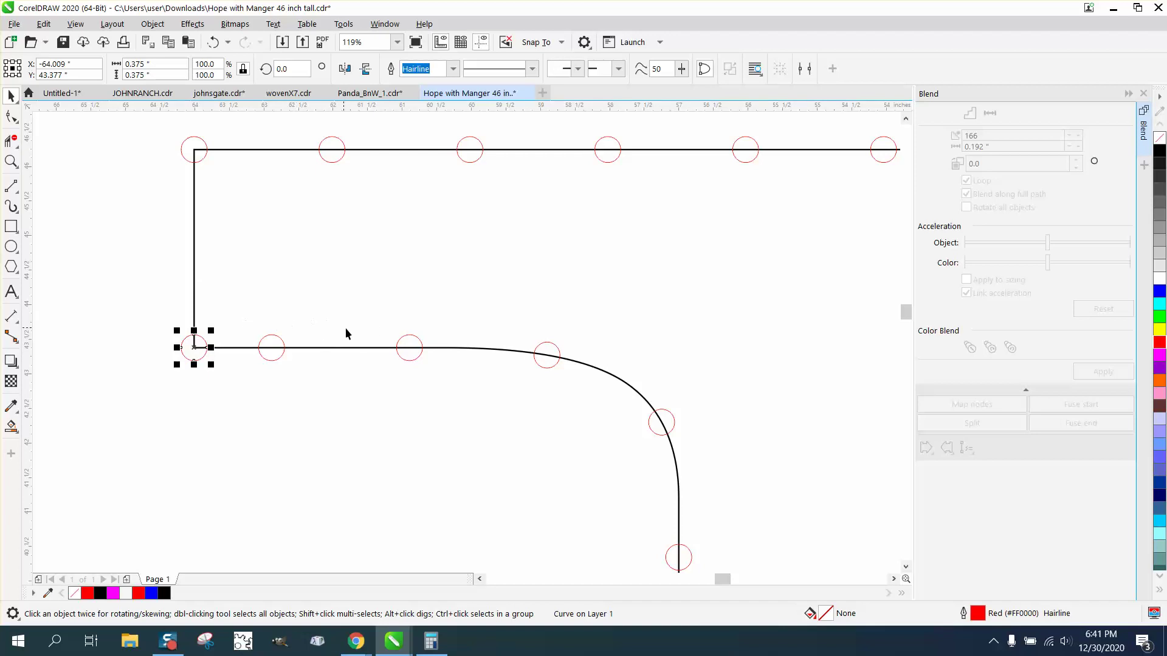
Step: Delete the extra circle and blend one circle between the corner circle and its neighbour
click(271, 347)
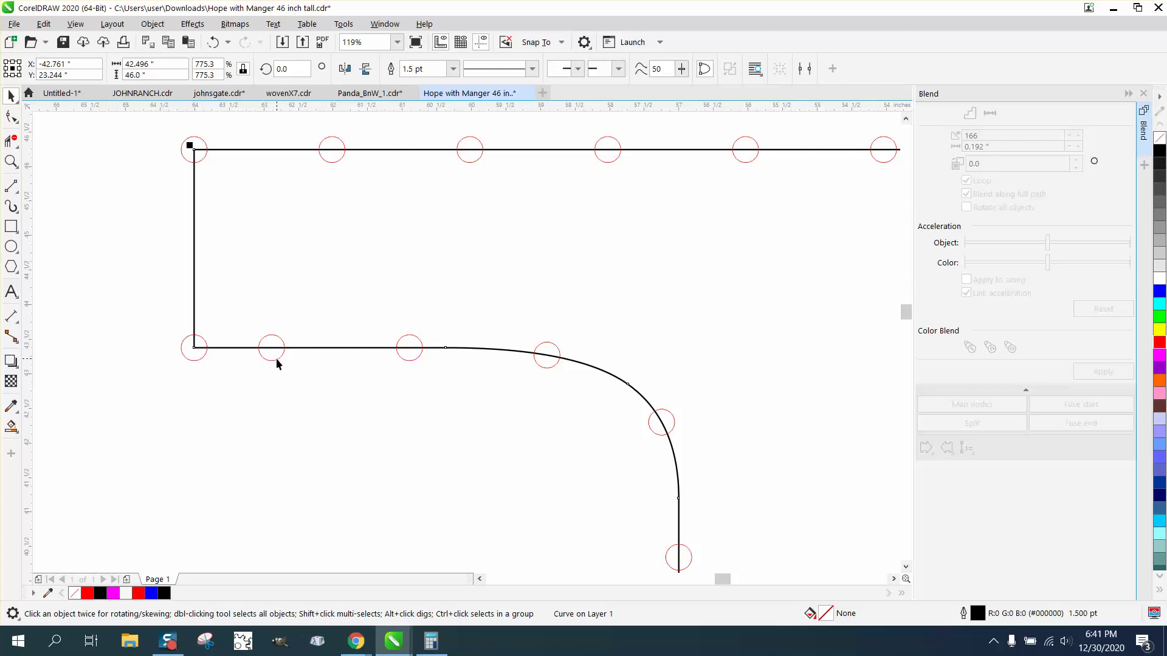
click(276, 359)
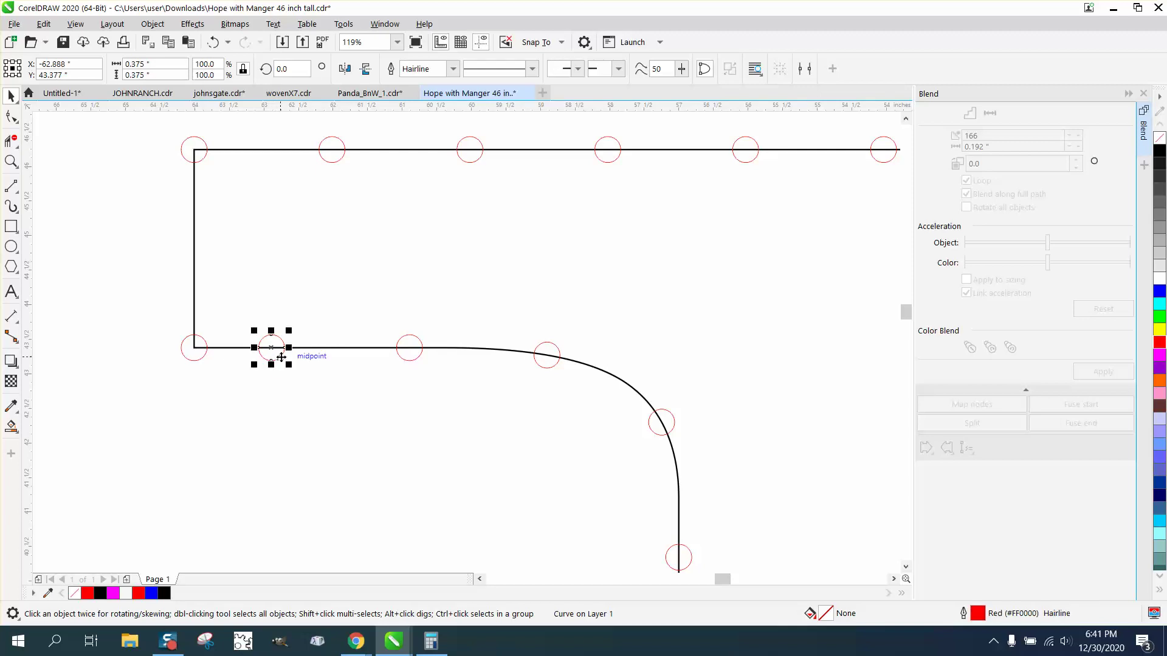
key(Delete)
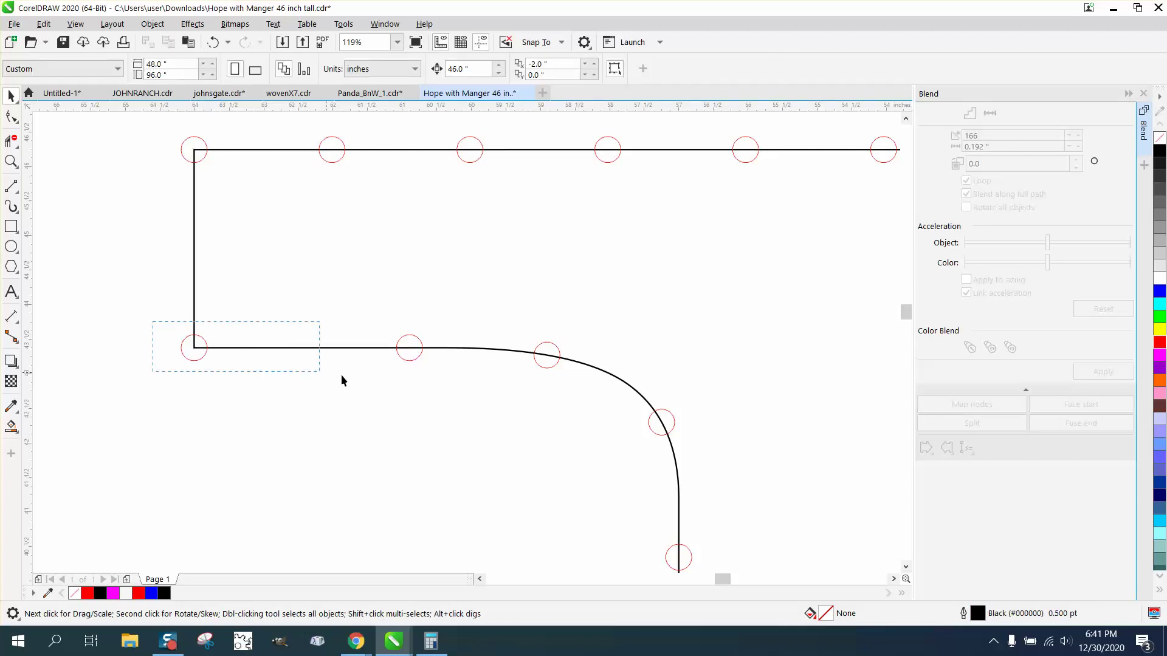
drag(341, 380, 437, 390)
double_click(1009, 135)
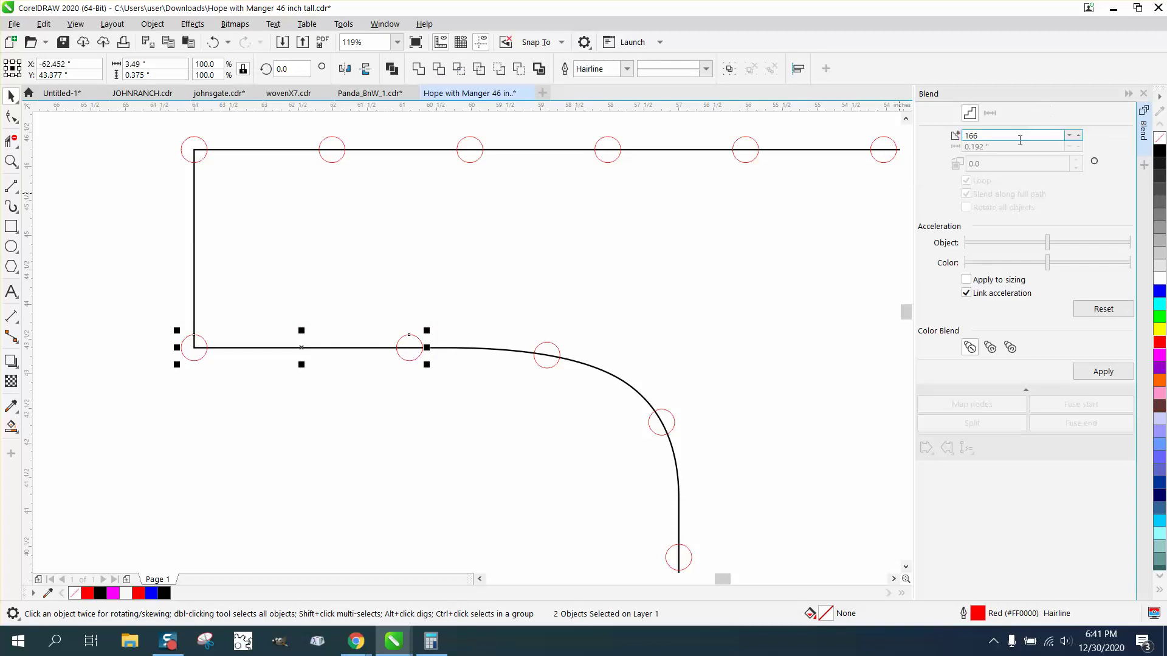
text(1)
click(1102, 372)
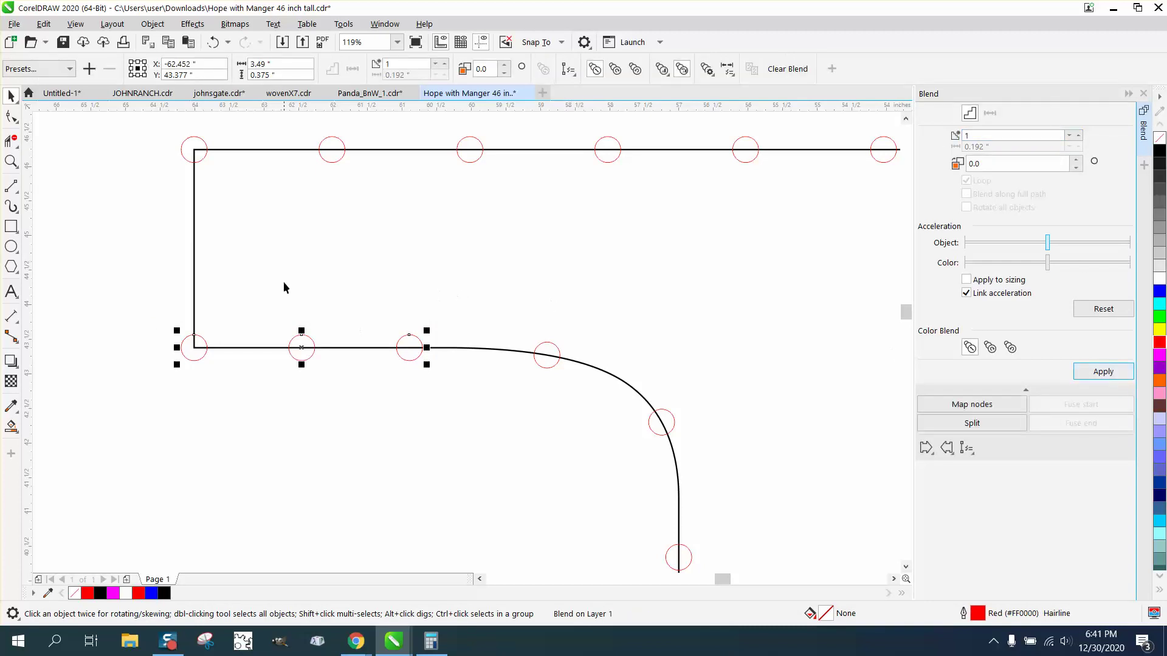
Step: Blend one midway circle between the two circles at the E's left corners
drag(137, 132, 207, 271)
drag(247, 389, 248, 389)
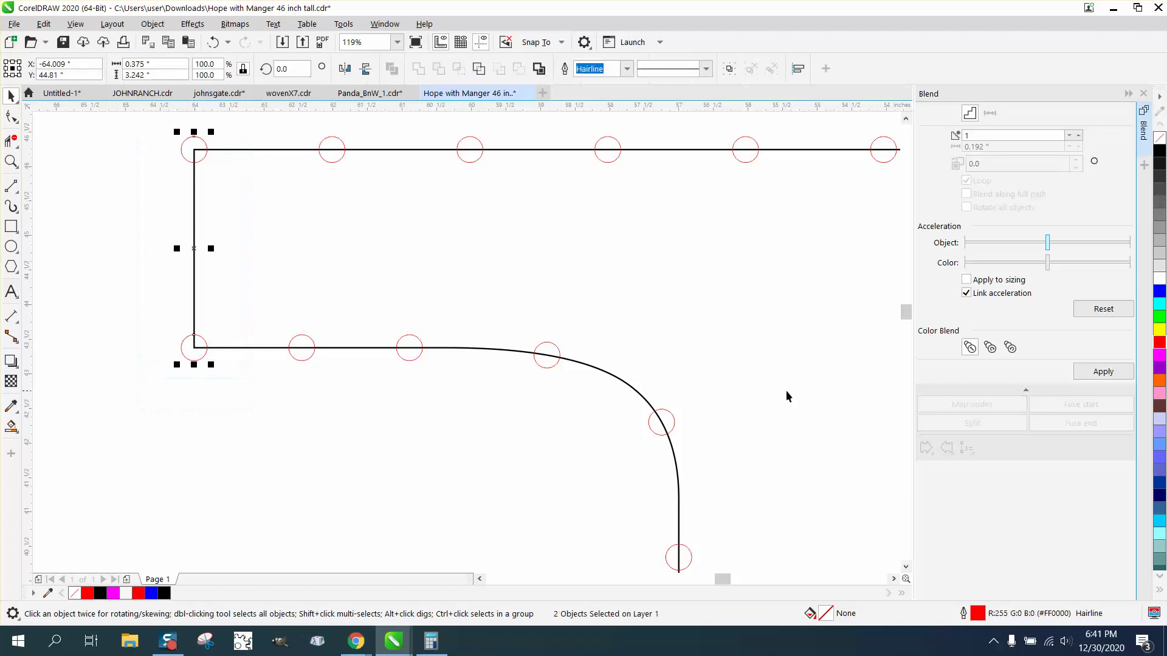
click(1092, 374)
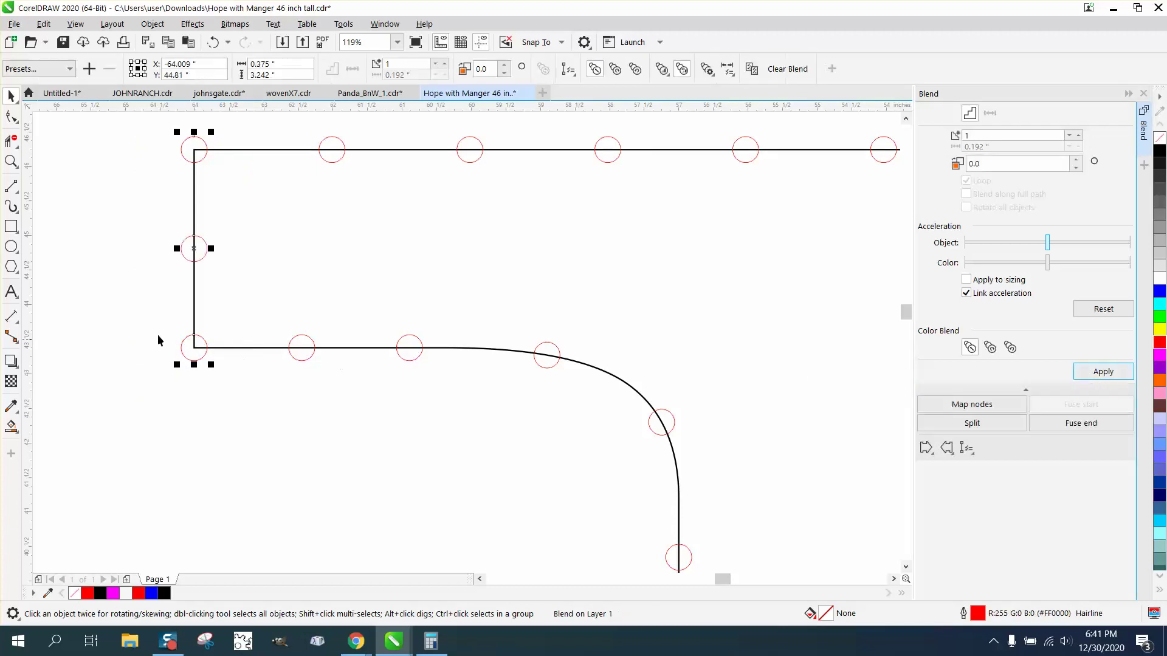
Step: Zoom into the middle of the E and move a circle on the lower curve up
scroll(333, 264, down, 2)
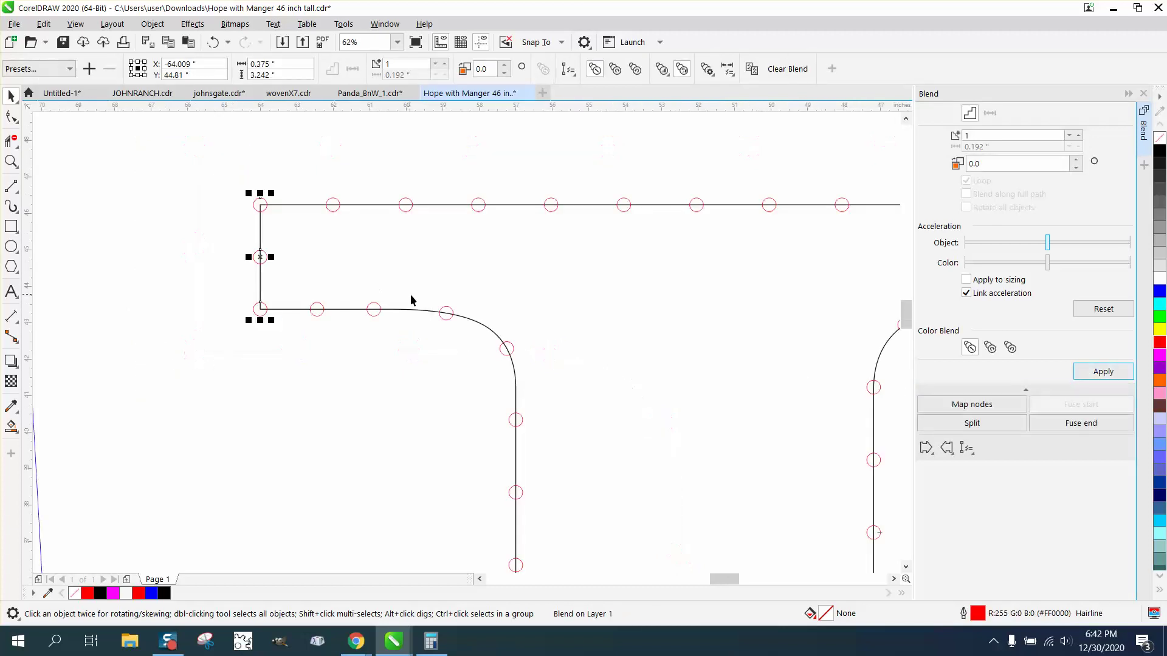
scroll(453, 286, down, 2)
scroll(391, 292, down, 3)
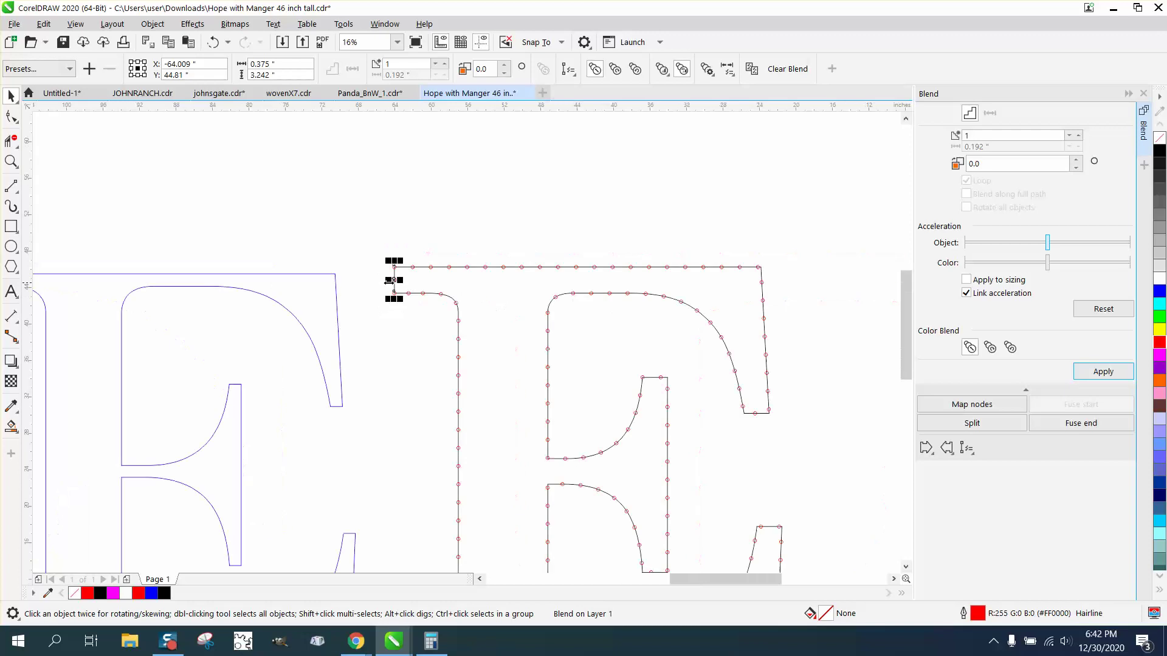
scroll(322, 281, down, 1)
click(11, 162)
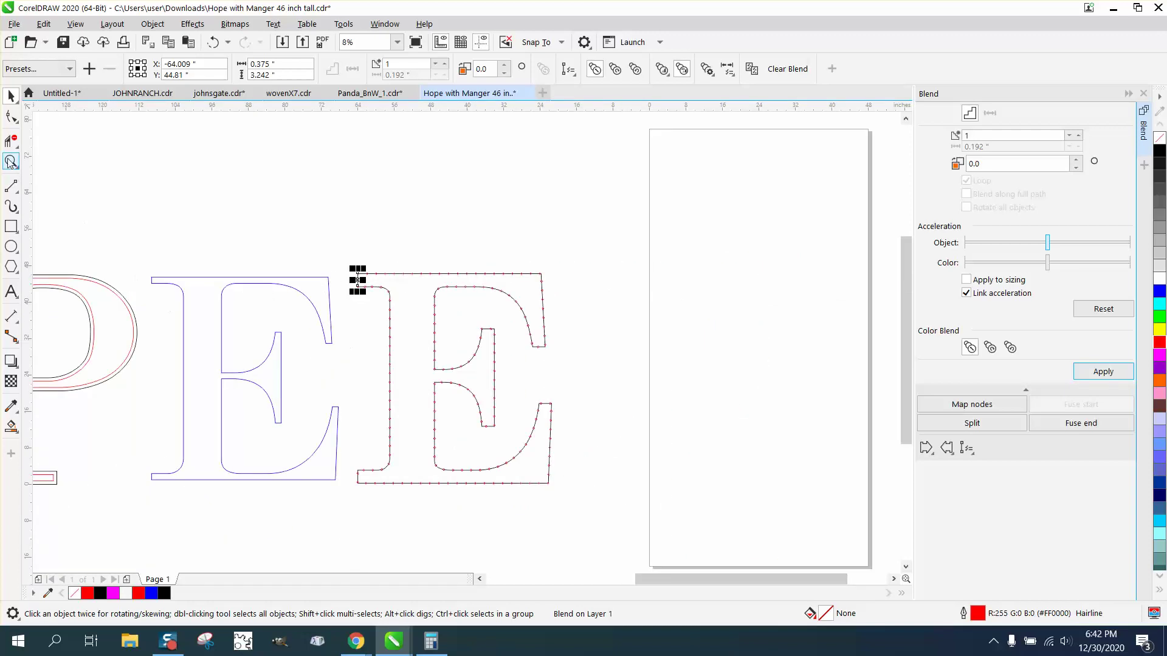
drag(402, 344, 527, 410)
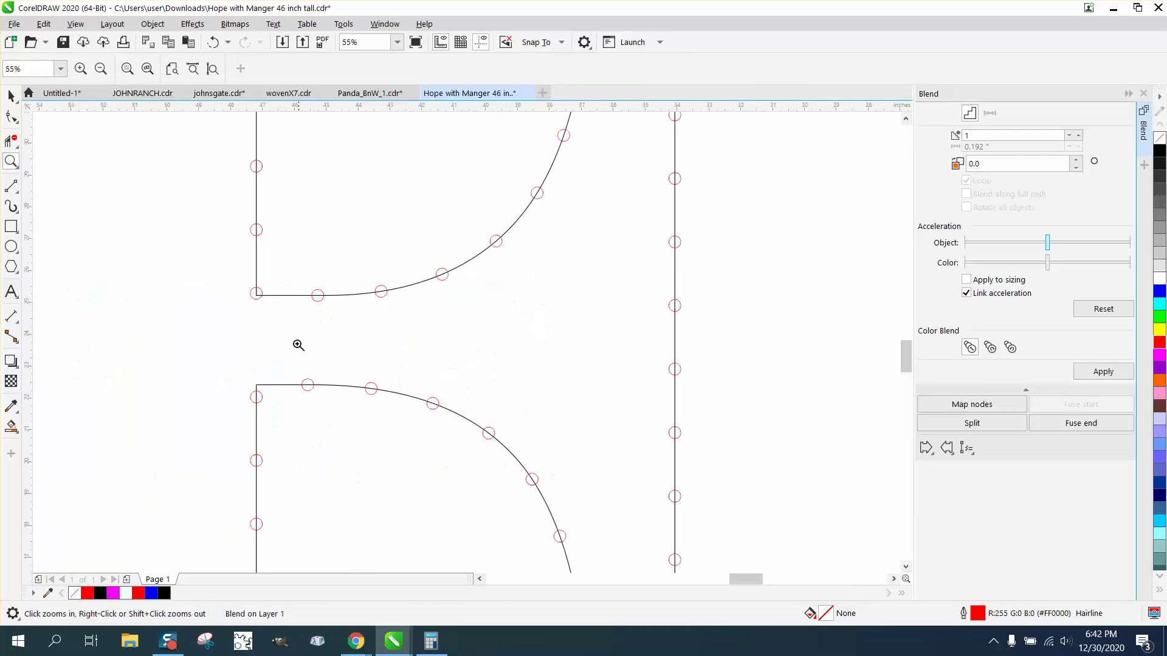
click(11, 95)
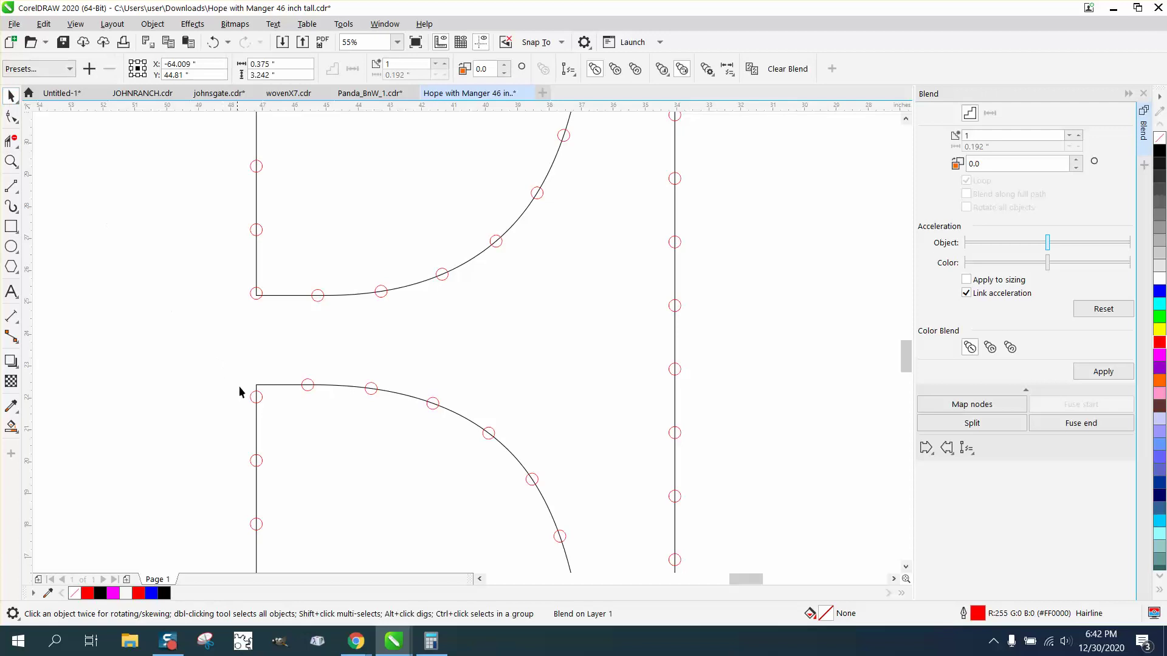
drag(257, 398, 258, 386)
Step: Snap circles onto the top-left and top-right corner nodes of the lower serif
scroll(333, 354, down, 2)
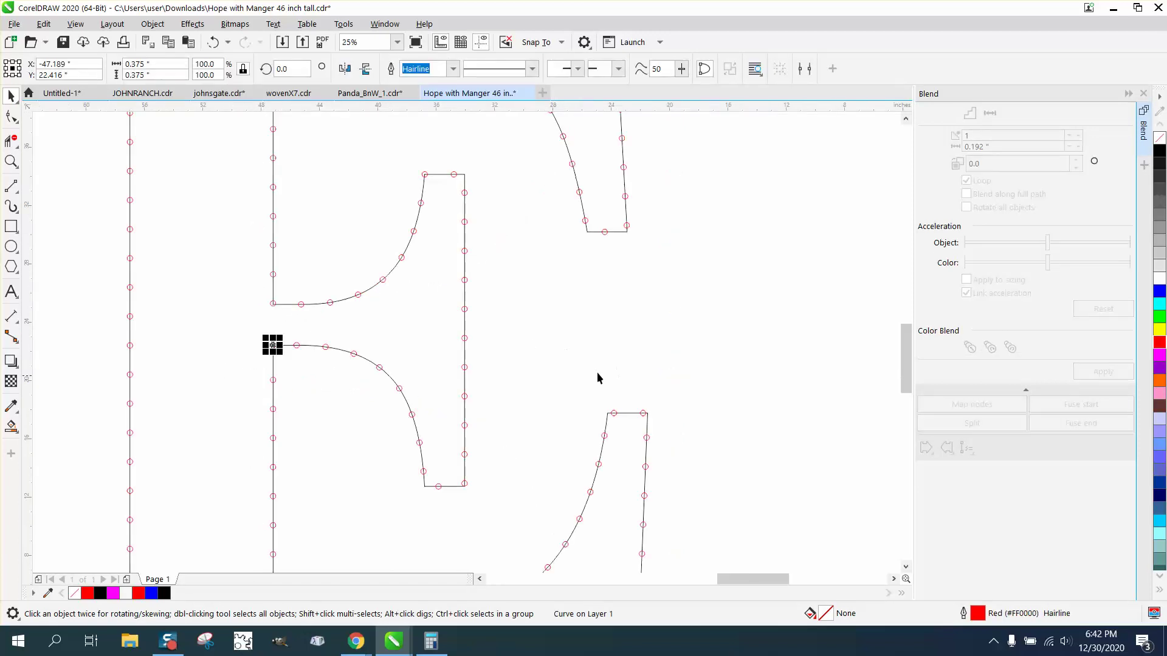
click(11, 162)
drag(575, 383, 751, 495)
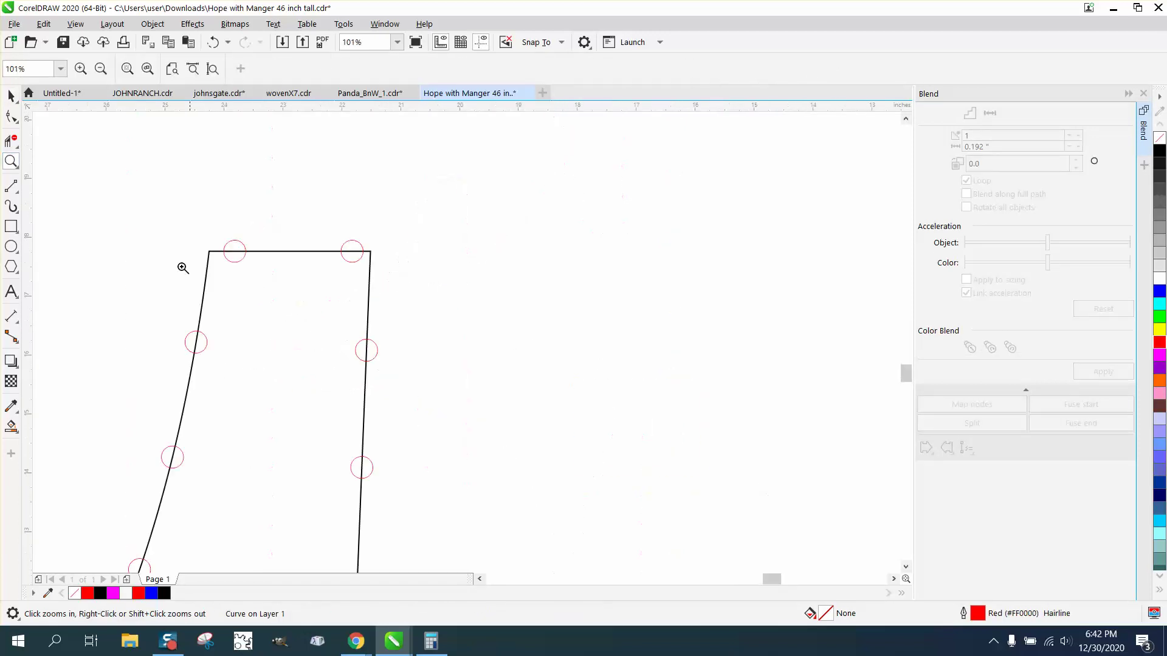
click(11, 97)
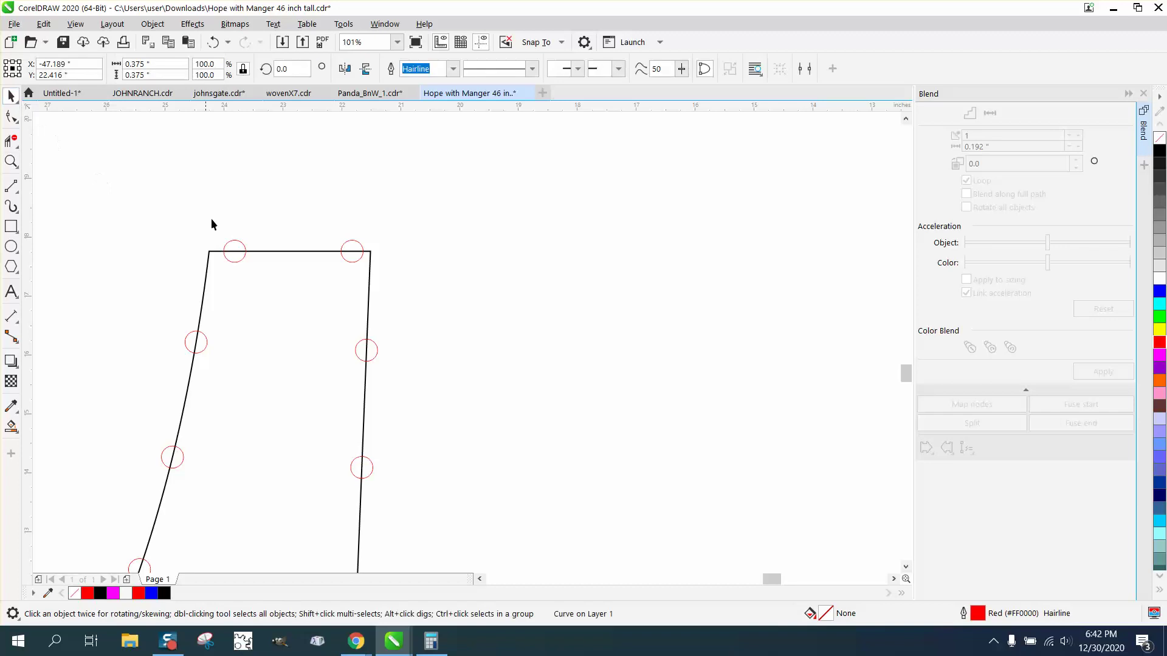
click(243, 249)
drag(243, 249, 218, 251)
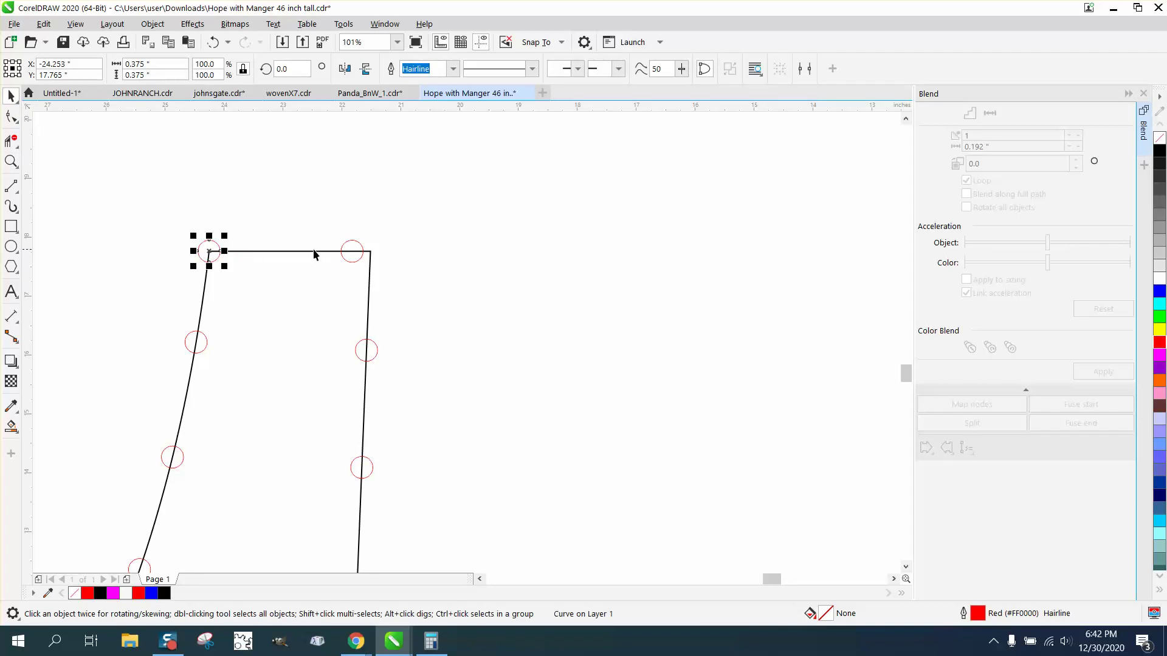
click(346, 249)
click(349, 248)
drag(349, 248, 370, 256)
scroll(468, 256, down, 2)
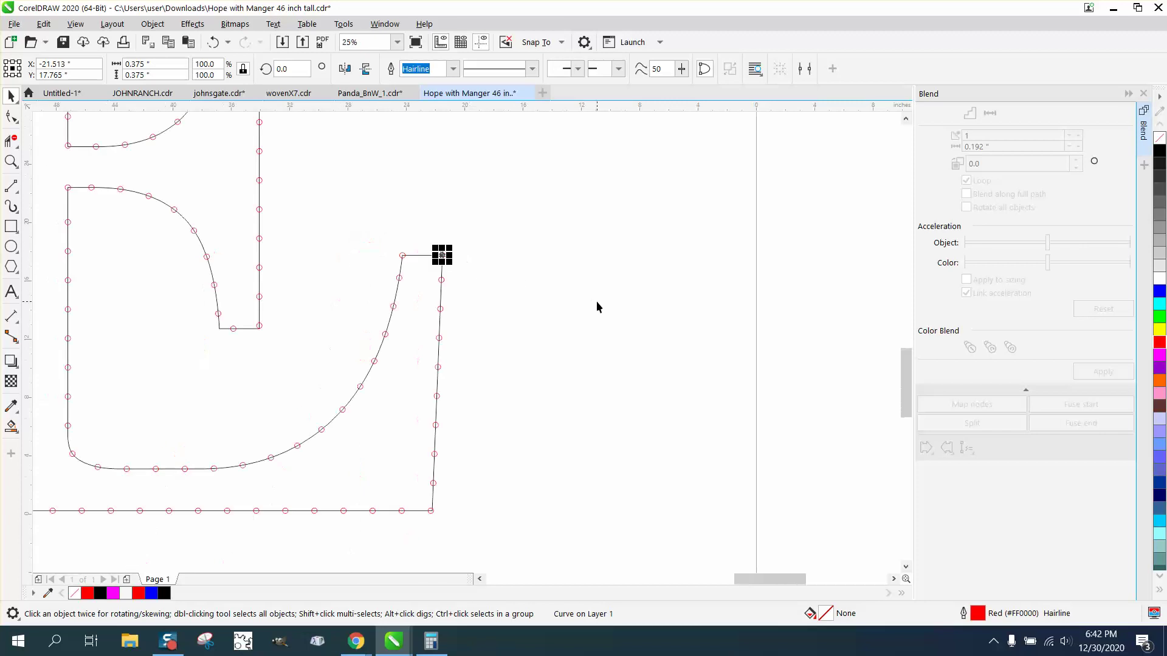
scroll(545, 425, down, 1)
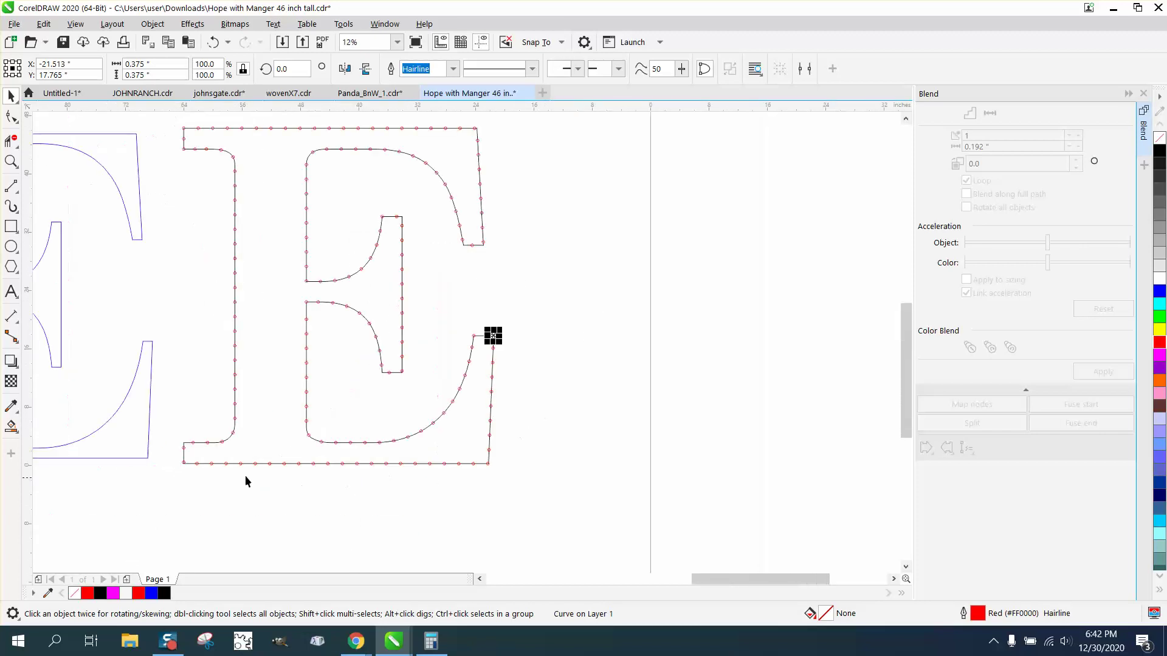
Step: Snap the left-edge and bottom-left circles onto the E's bottom-left corner nodes
key(z)
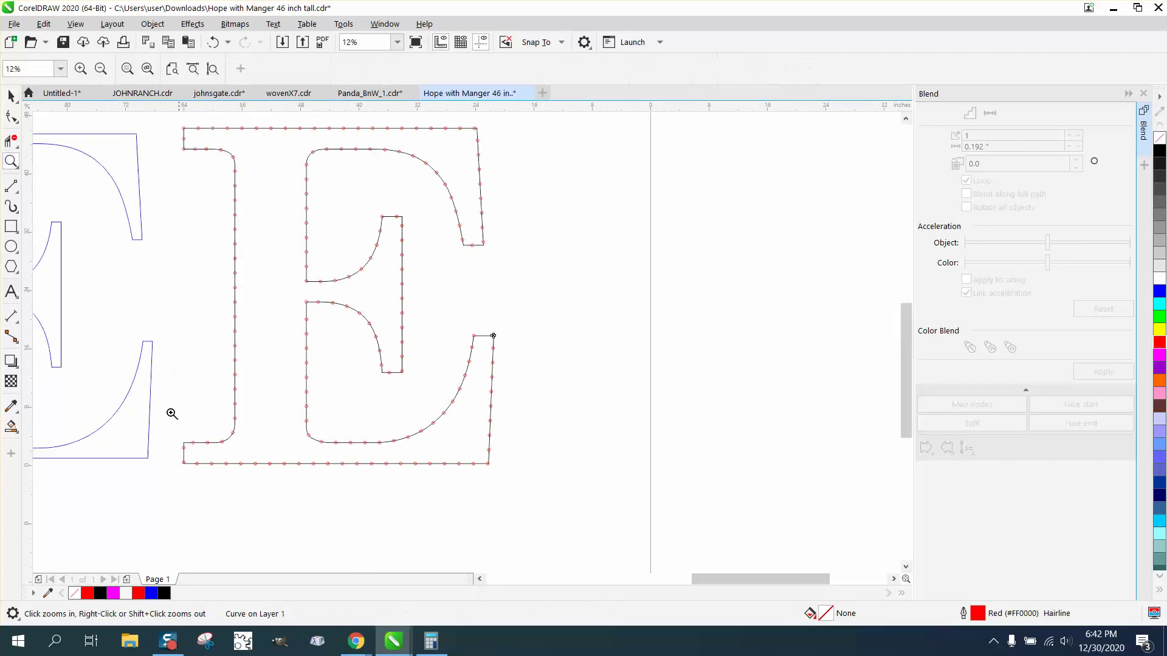
drag(170, 409, 295, 470)
click(11, 95)
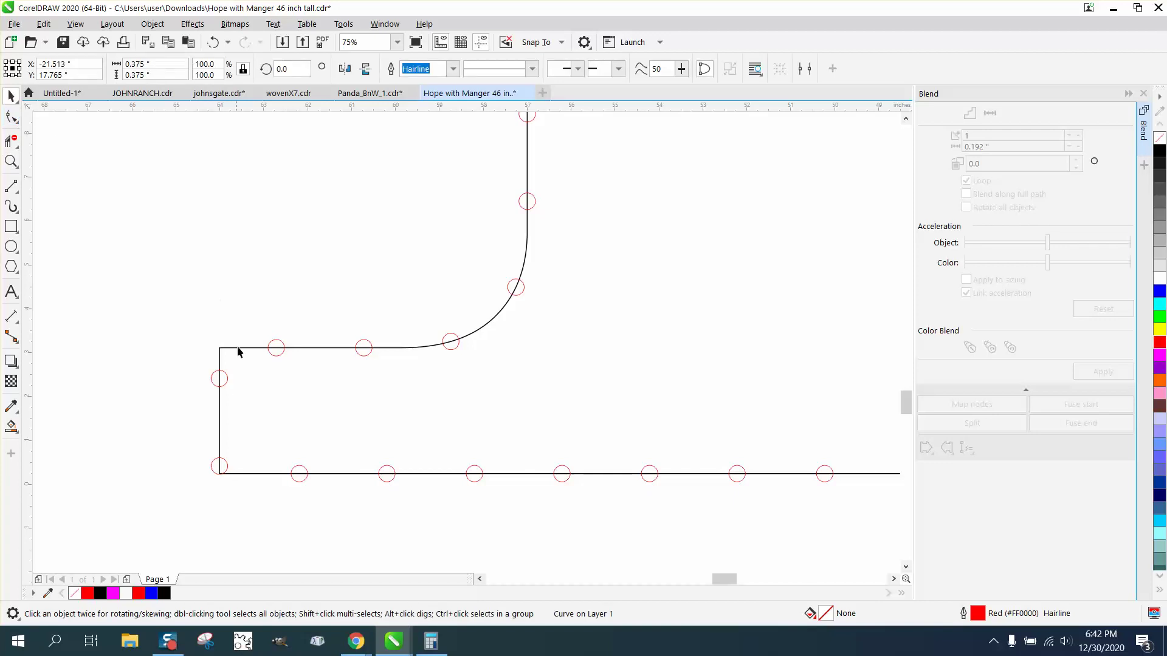
drag(220, 380, 220, 347)
drag(229, 463, 231, 474)
Step: Delete the extra circle on the upper line and blend one midway circle between the remaining pair
drag(277, 359, 279, 355)
key(Delete)
drag(381, 380, 382, 383)
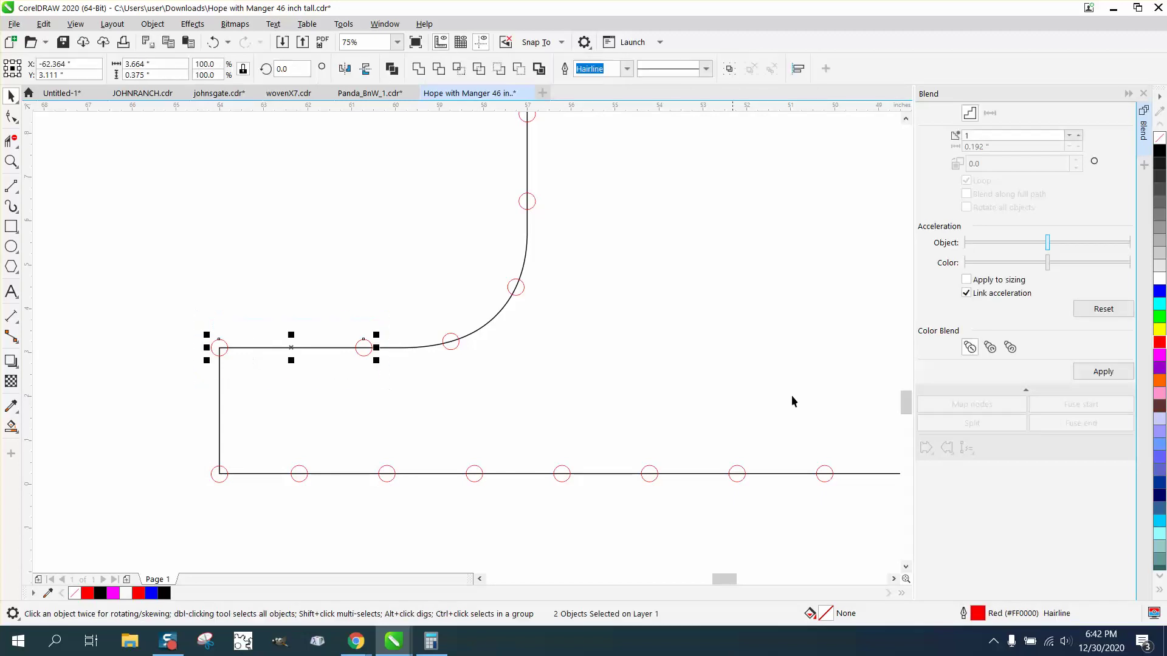
click(1103, 372)
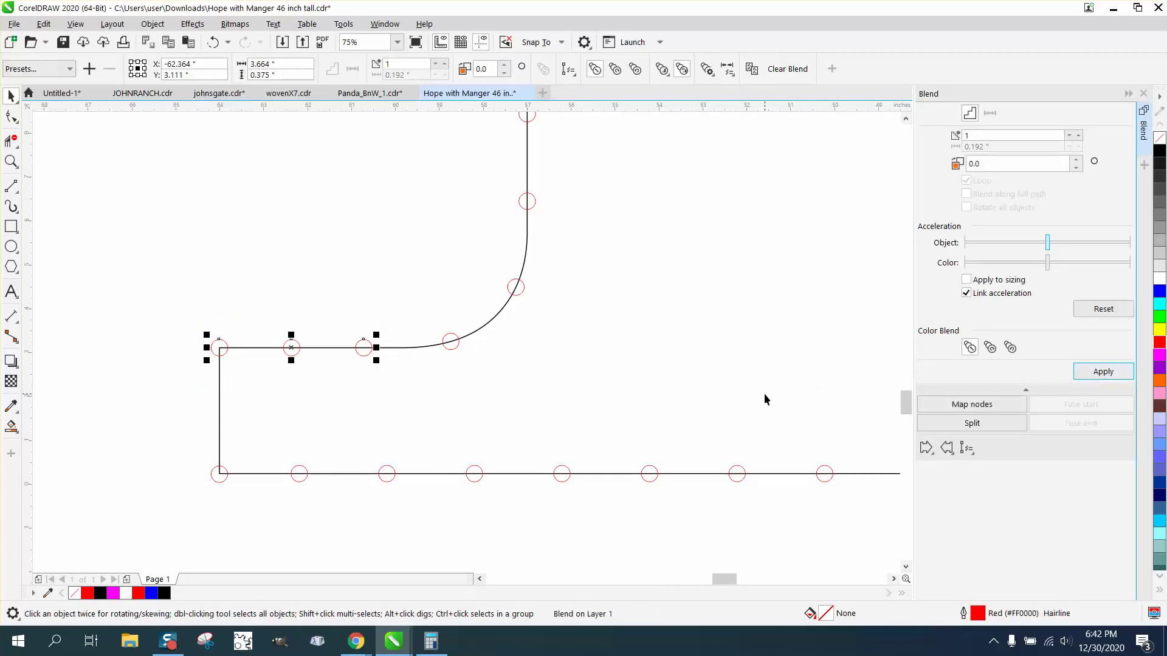
scroll(654, 361, down, 6)
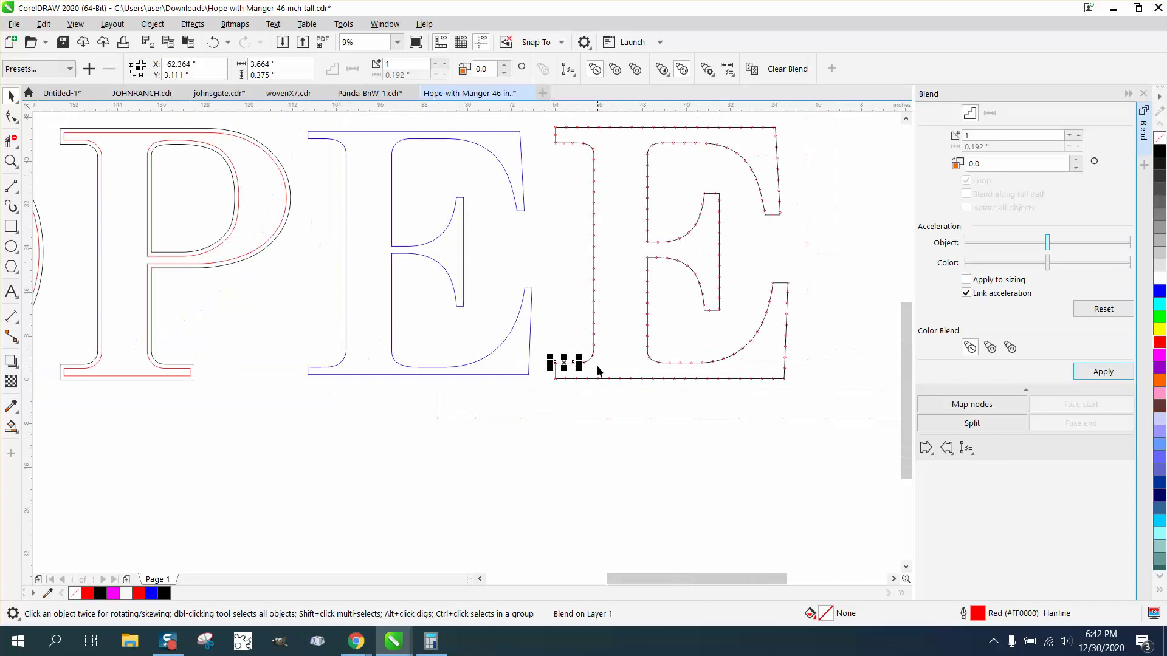
click(11, 161)
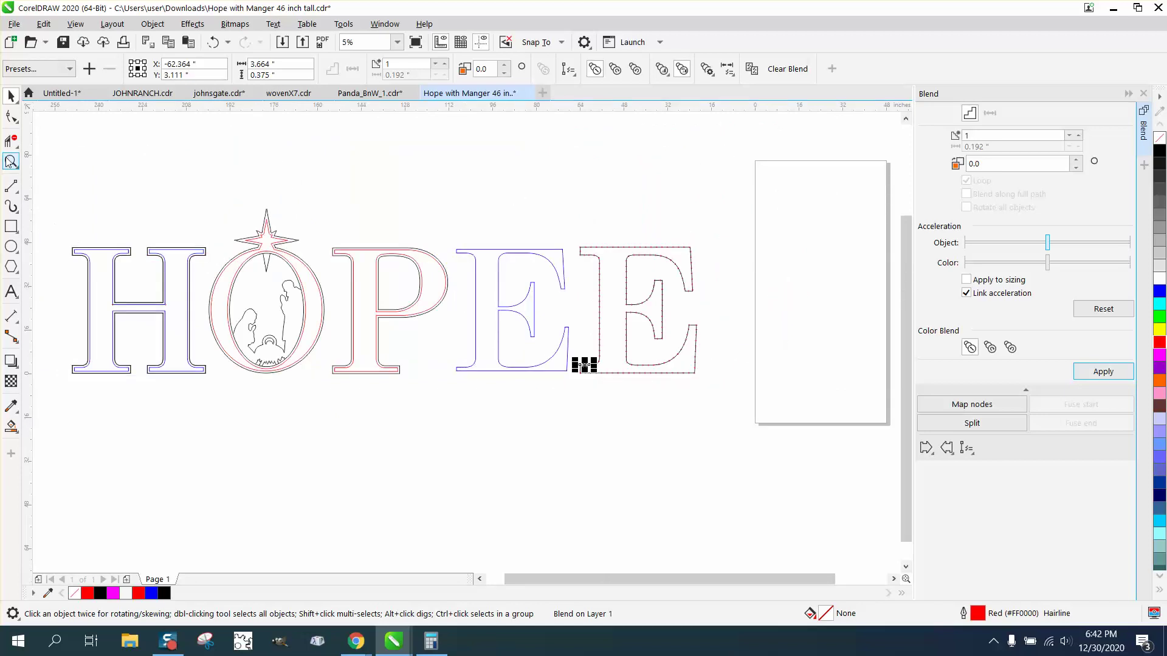
drag(207, 228, 375, 381)
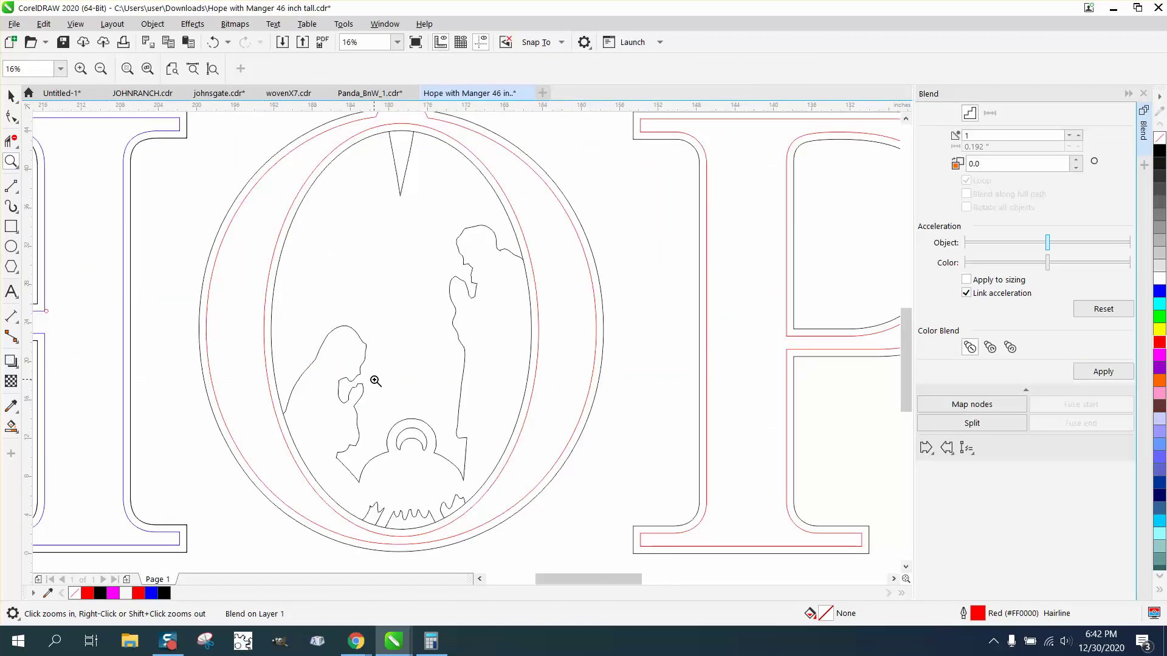
right_click(376, 381)
right_click(373, 381)
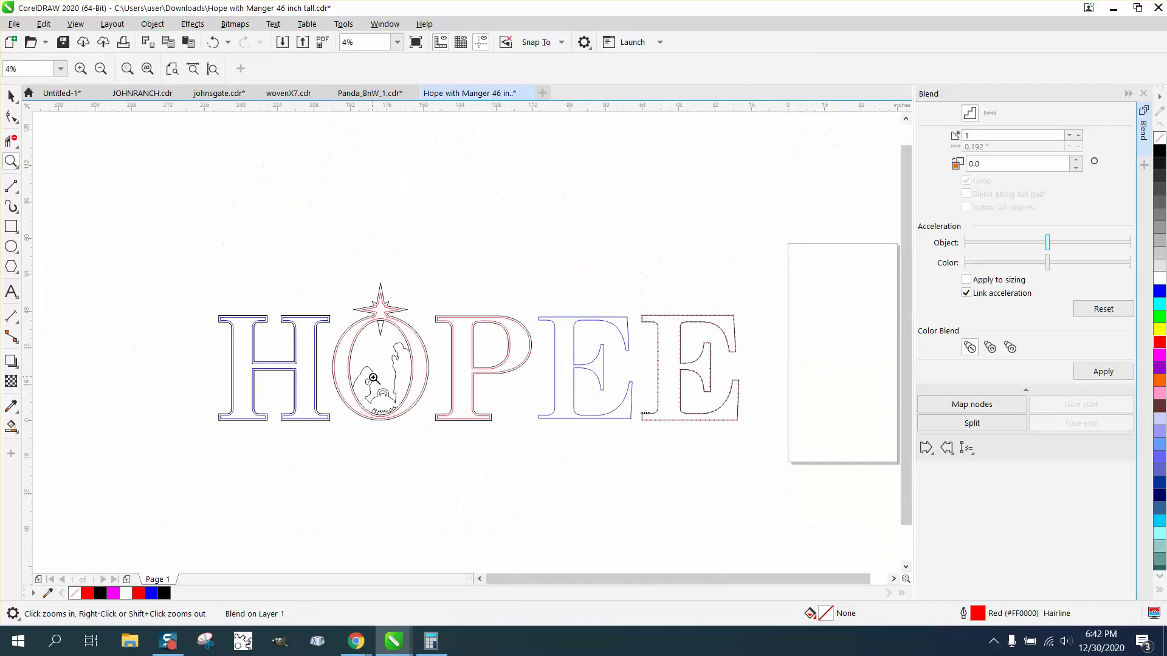
click(10, 96)
Step: Drag the 172-piece dotted E onto the blue E, then zoom to its top-right corner to check alignment
click(635, 302)
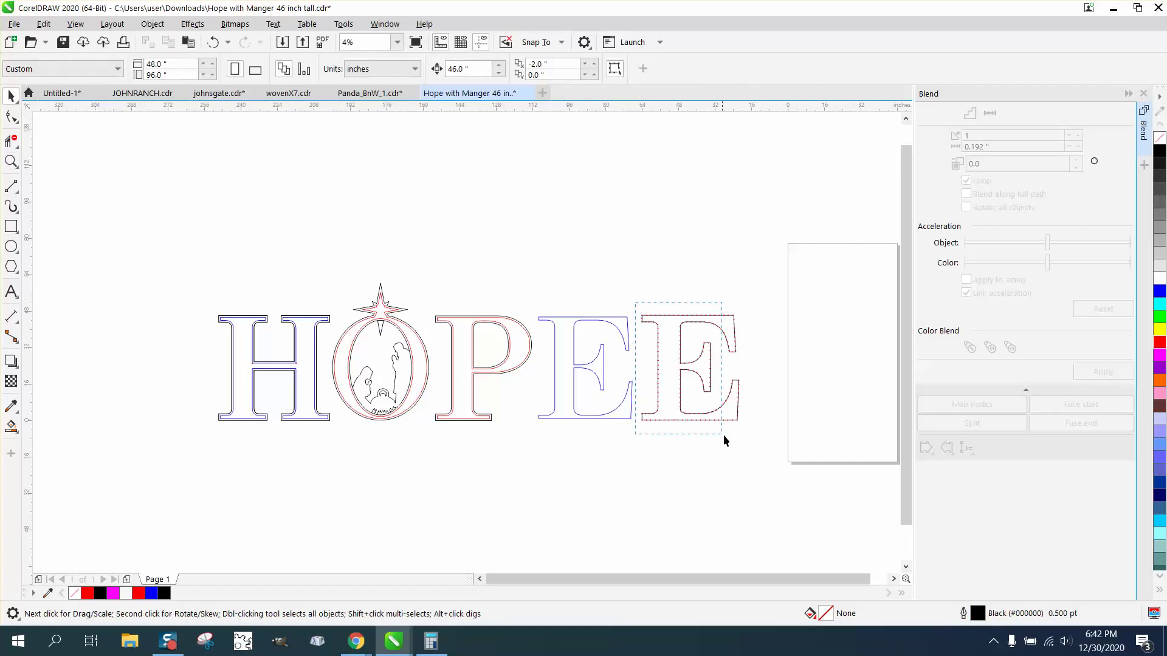
drag(723, 435, 748, 446)
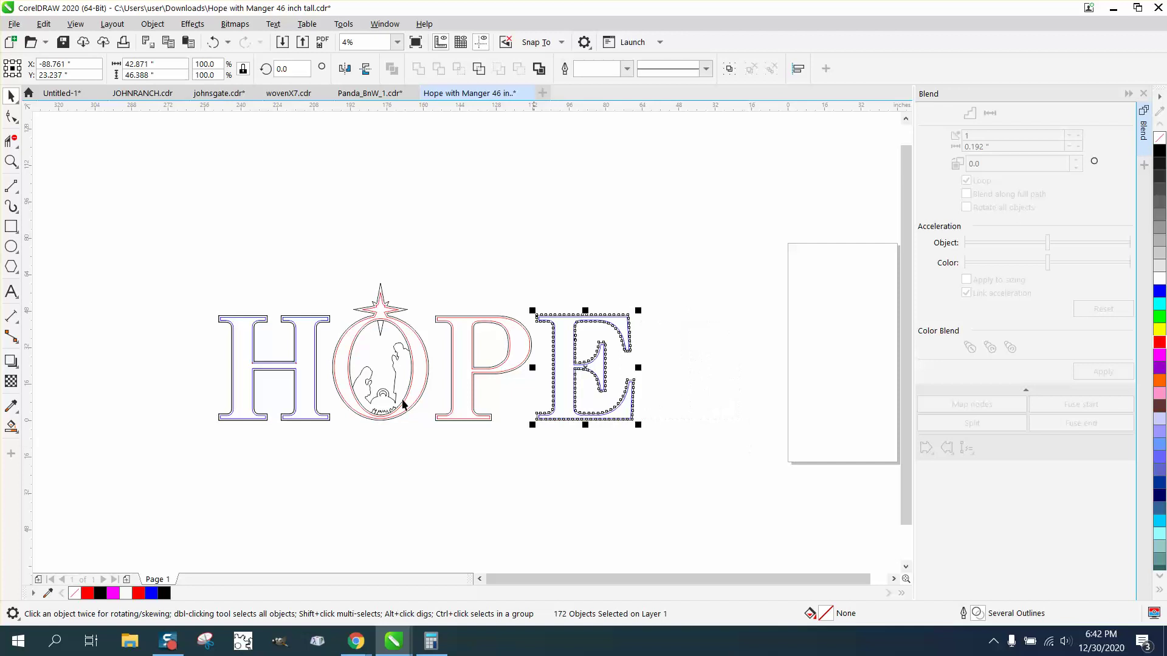
click(11, 161)
drag(530, 305, 717, 448)
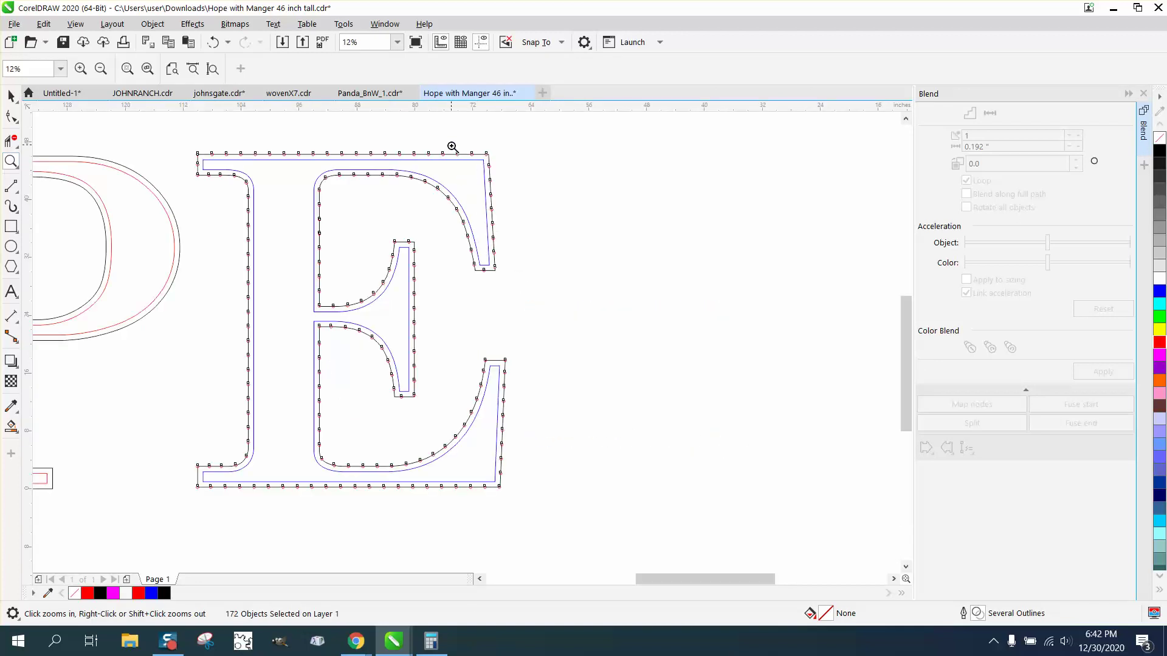
drag(452, 148, 518, 190)
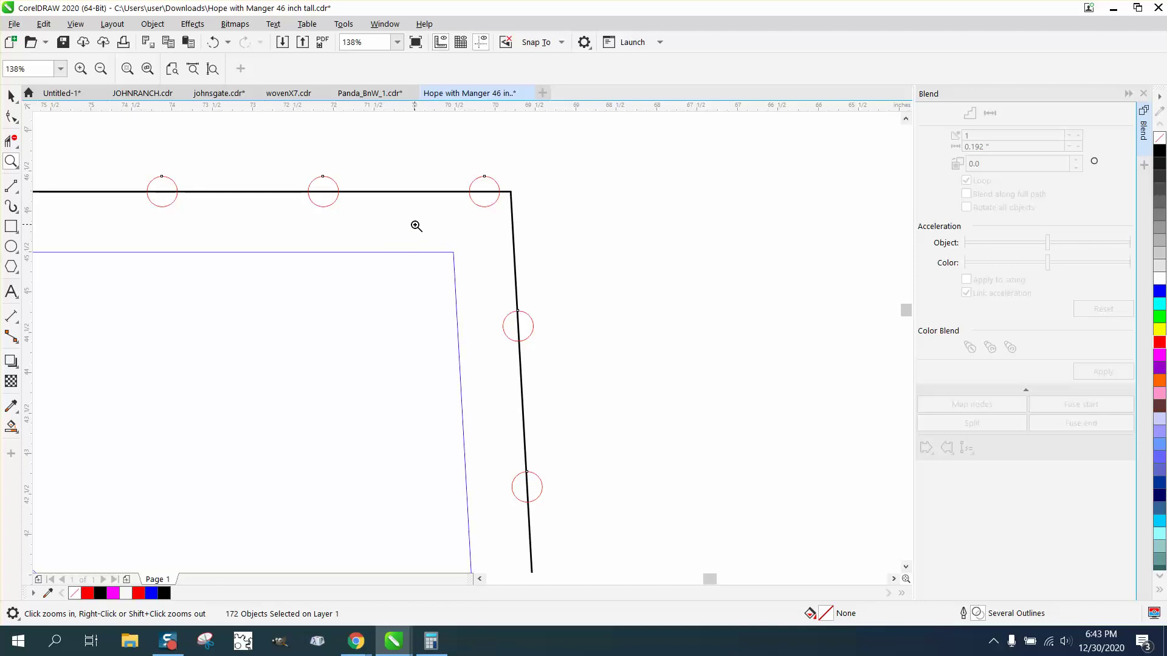
scroll(417, 227, down, 6)
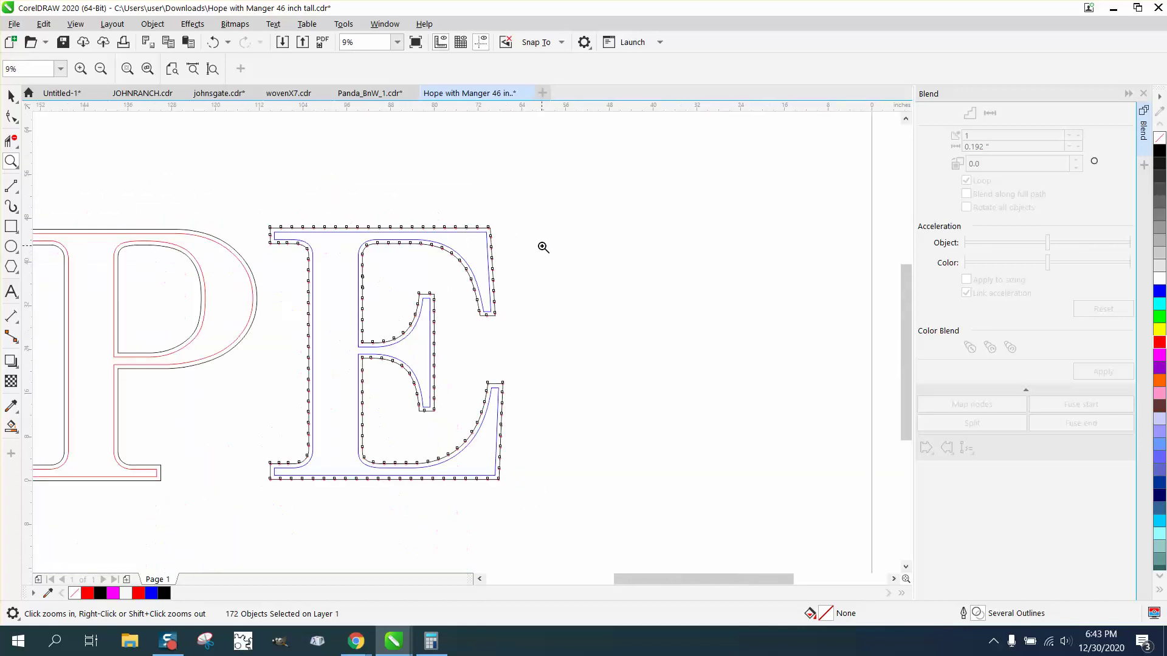